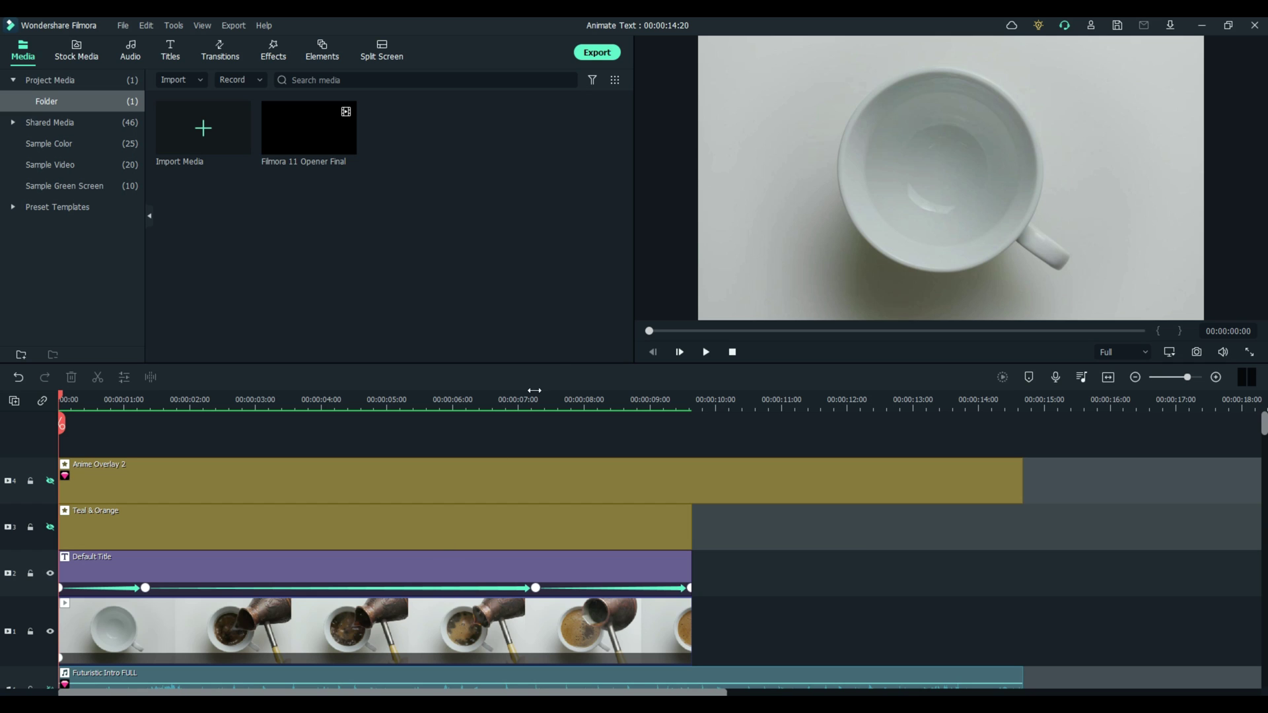
# - Enlarge the timeline panel and hide the Anime Overlay 2 track
pyautogui.moveTo(552, 363); pyautogui.dragTo(550, 344)
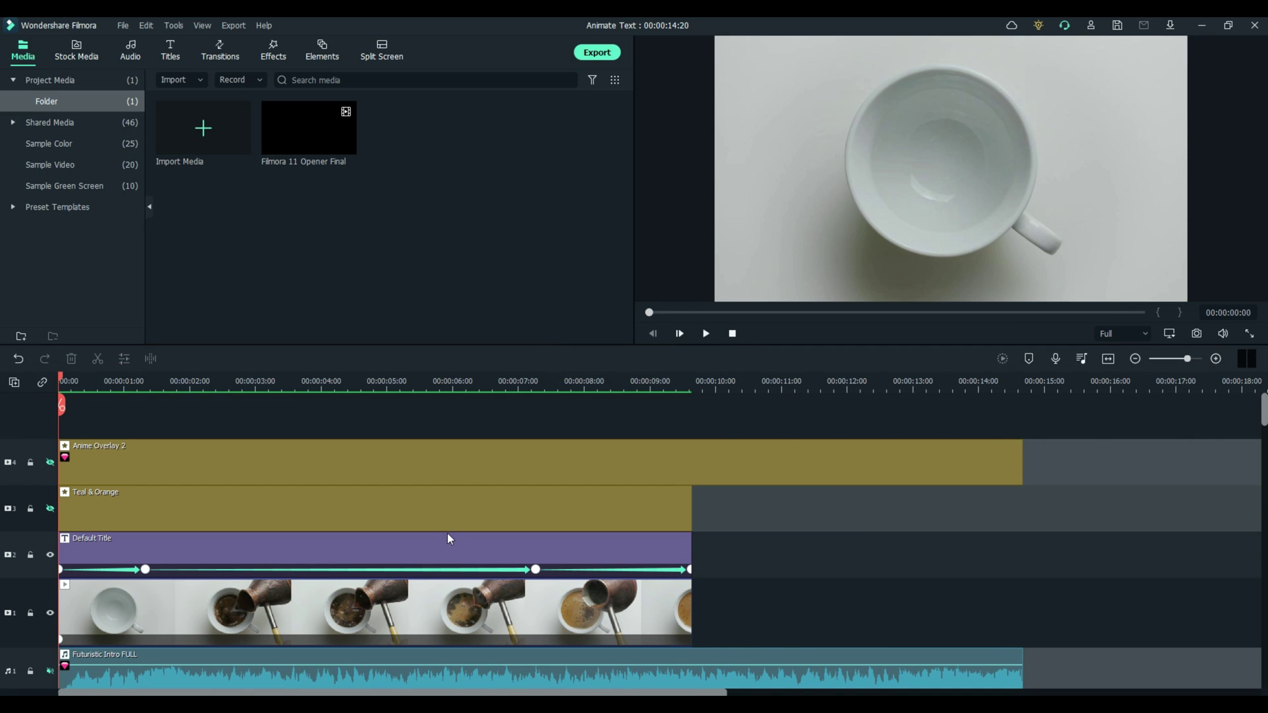
pyautogui.scroll(-1, 448, 541)
pyautogui.scroll(1, 446, 540)
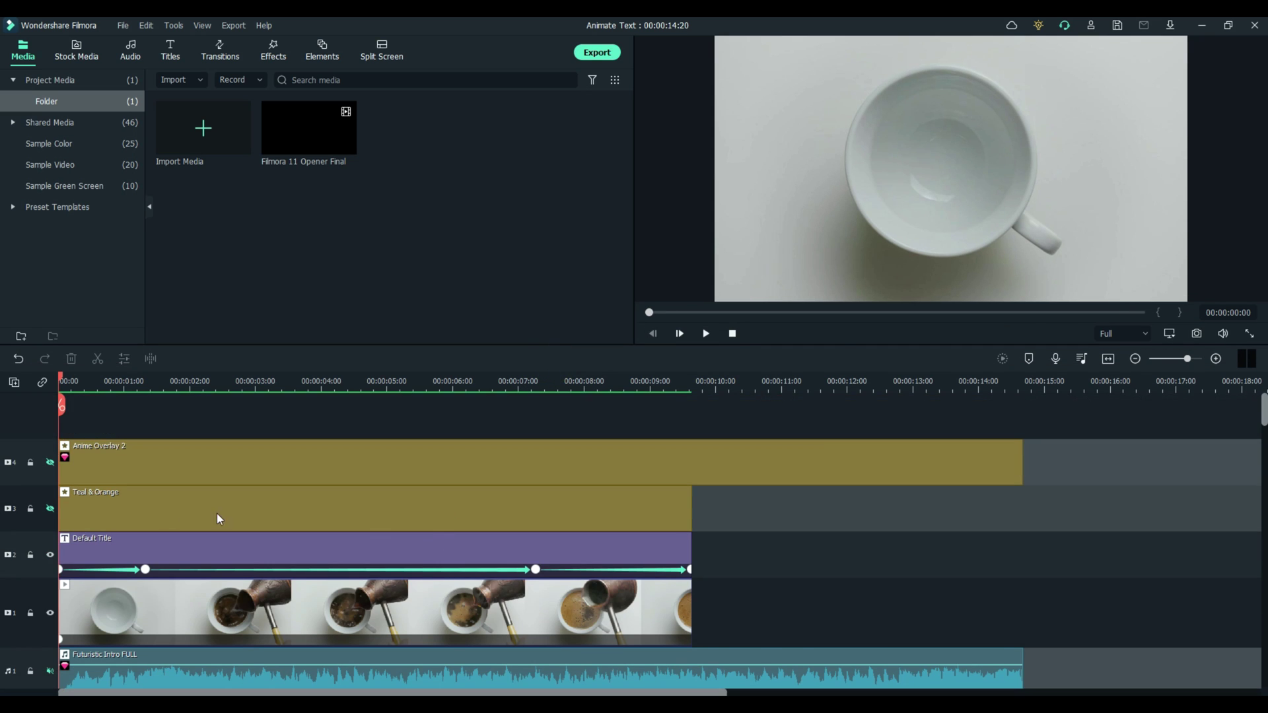
pyautogui.click(50, 462)
pyautogui.moveTo(62, 379); pyautogui.dragTo(71, 381)
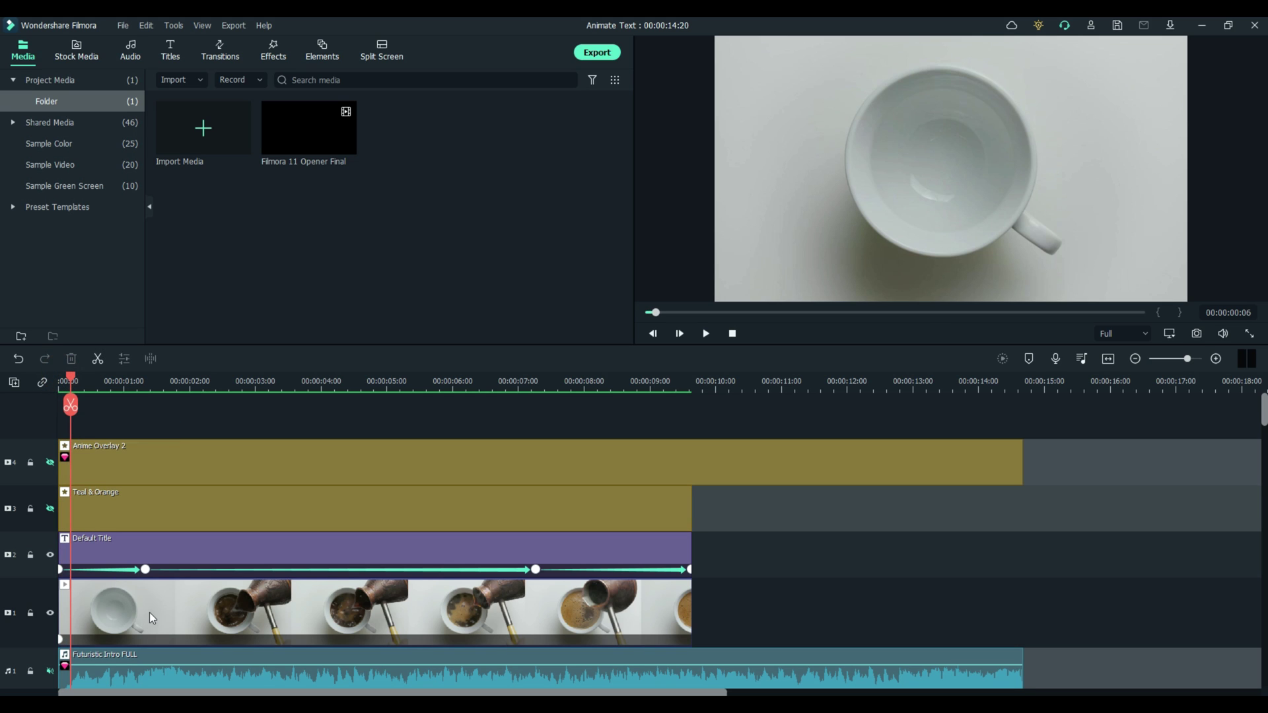
# - Search the Stock Media library for coffee footage
pyautogui.click(78, 52)
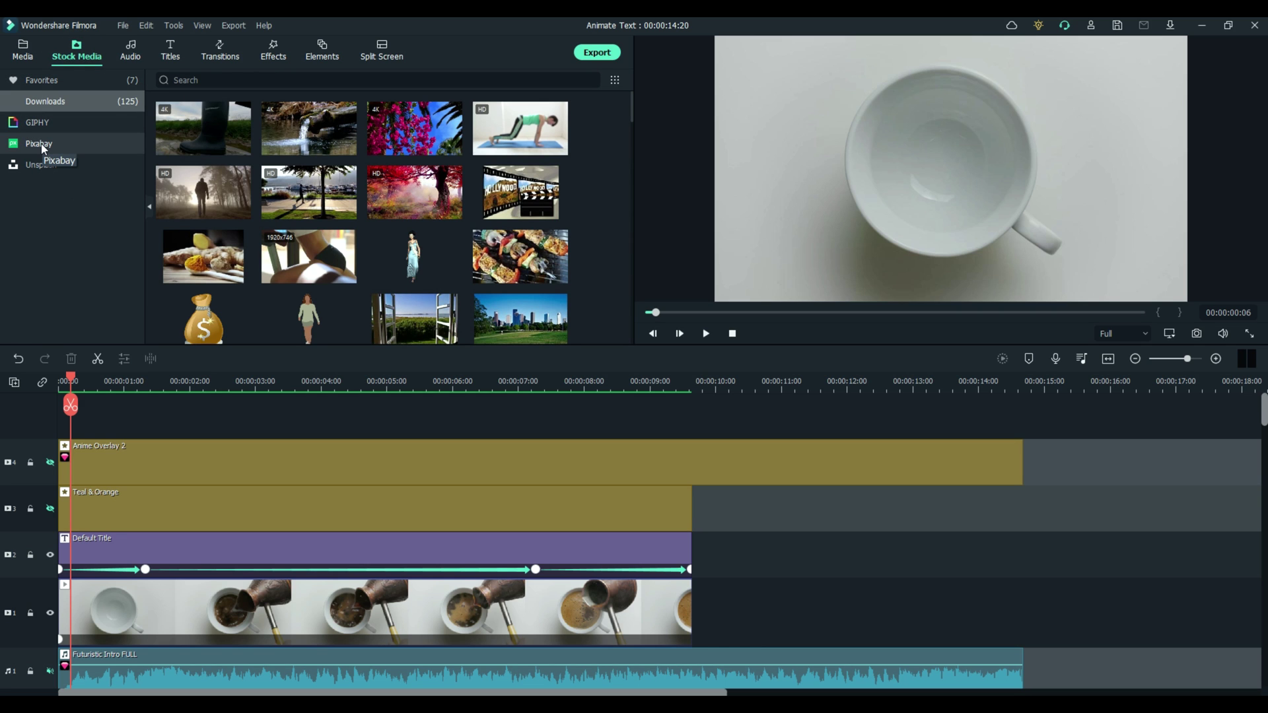
pyautogui.click(199, 78)
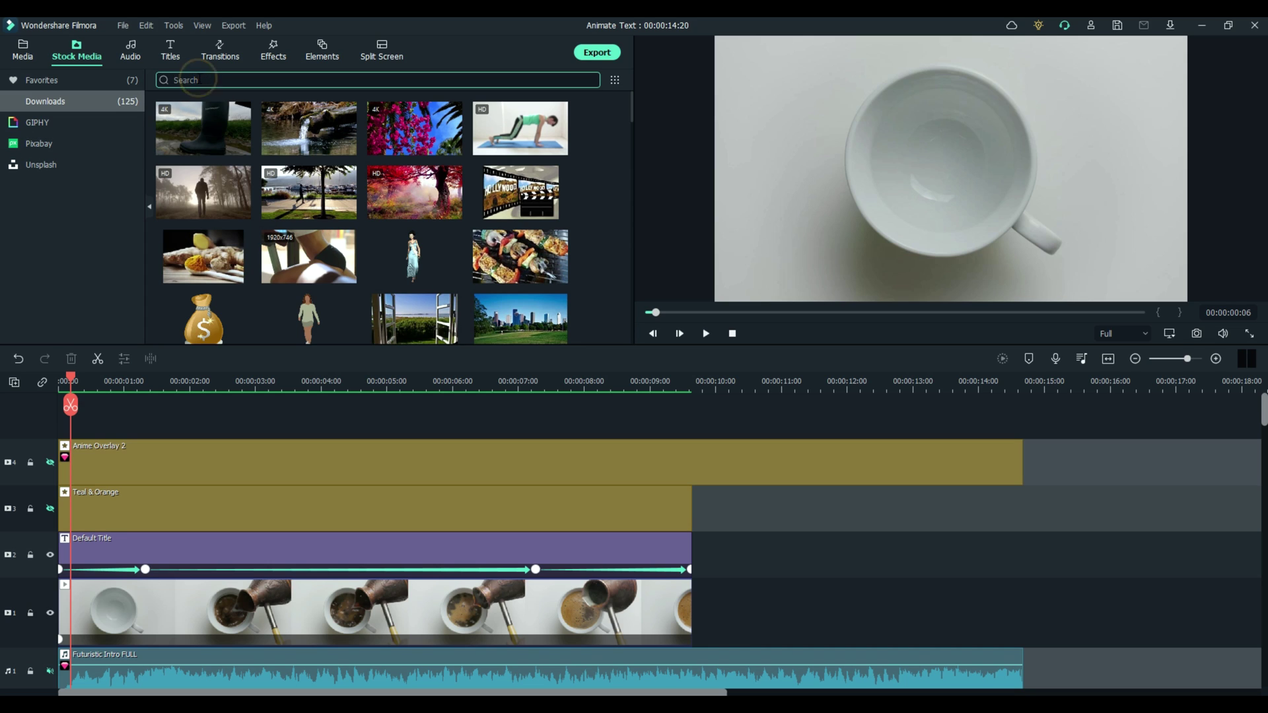
pyautogui.write('cod')
pyautogui.write('fe')
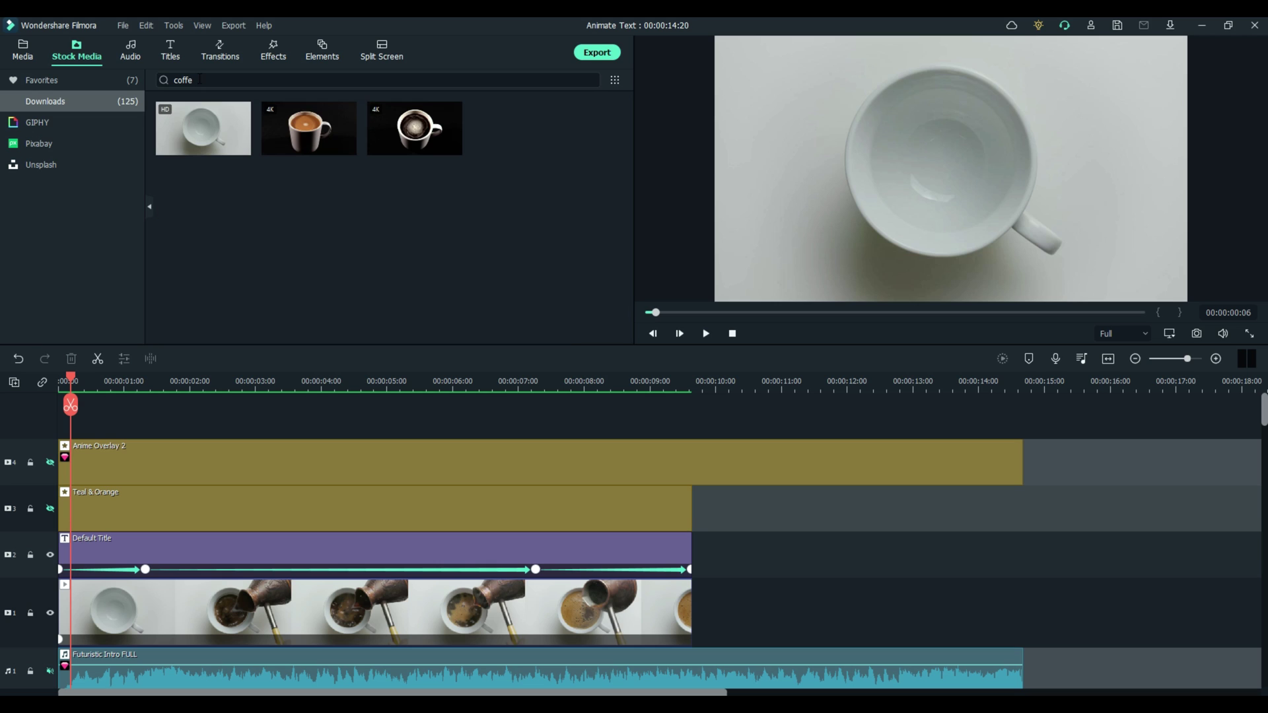
pyautogui.moveTo(197, 144)
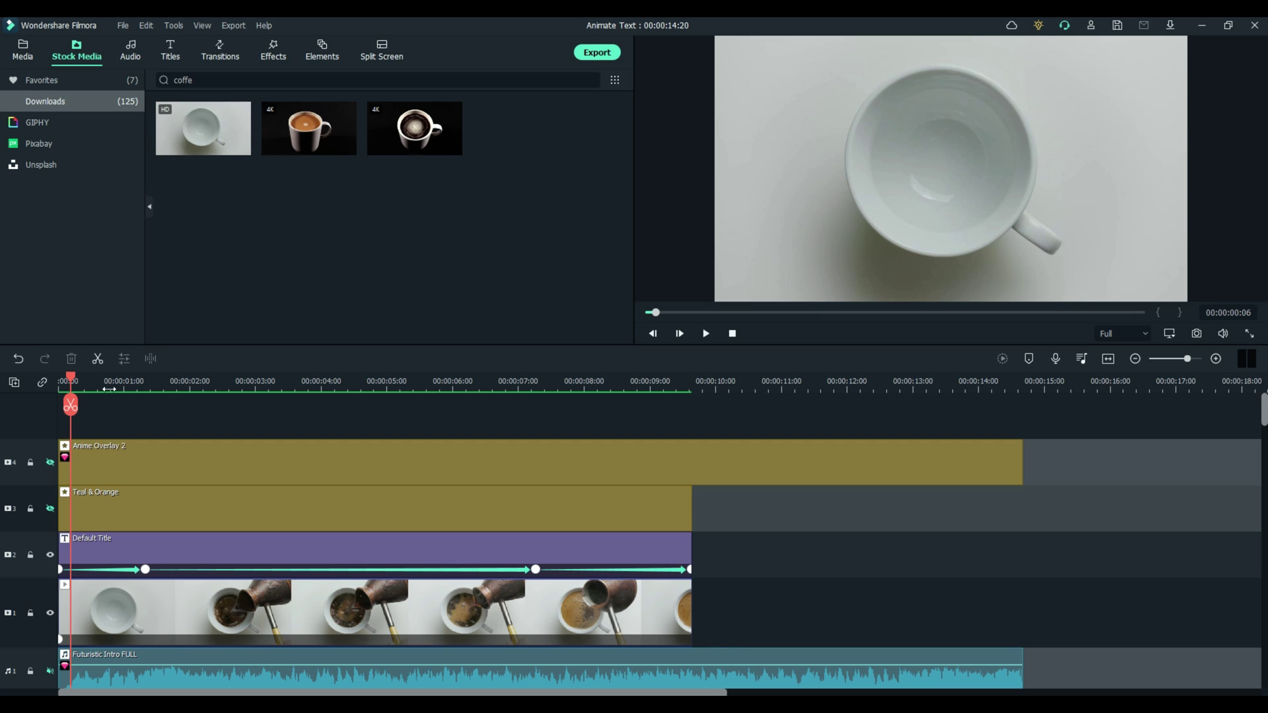
# - Back in project media, cue the playhead to 00:00:01:10 and select the Default Title clip
pyautogui.click(25, 58)
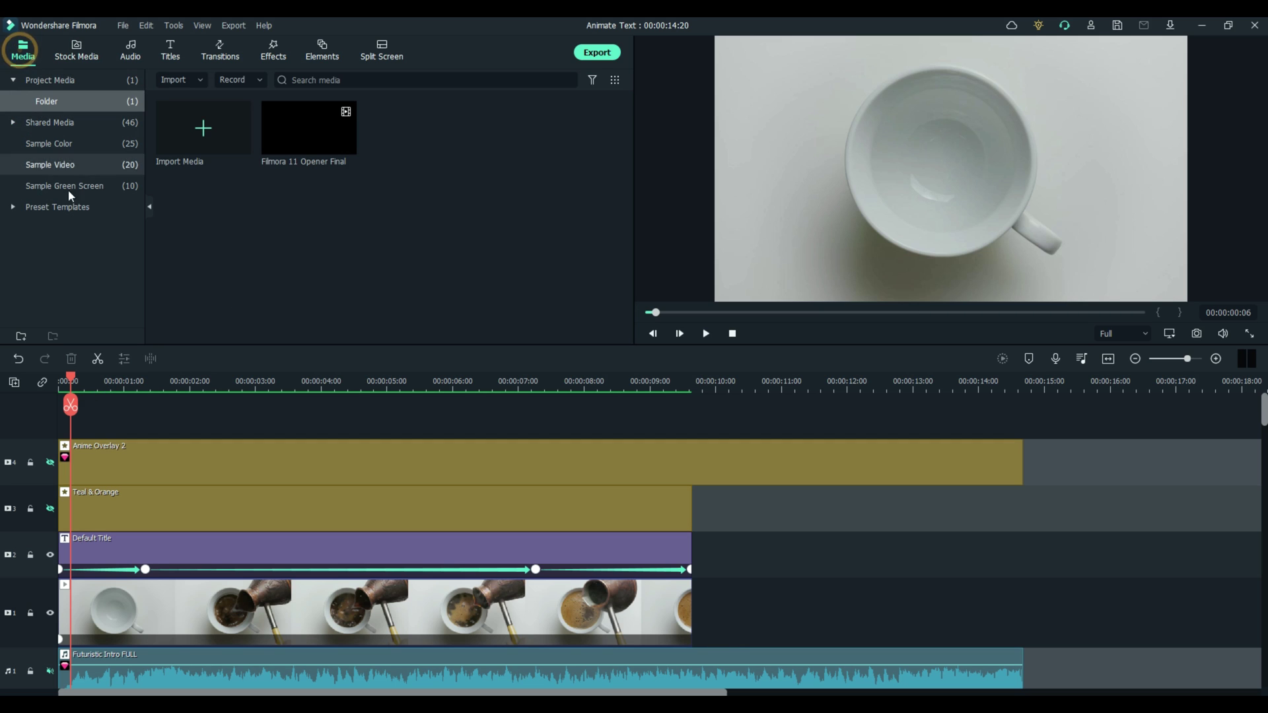
pyautogui.moveTo(71, 380); pyautogui.dragTo(28, 383)
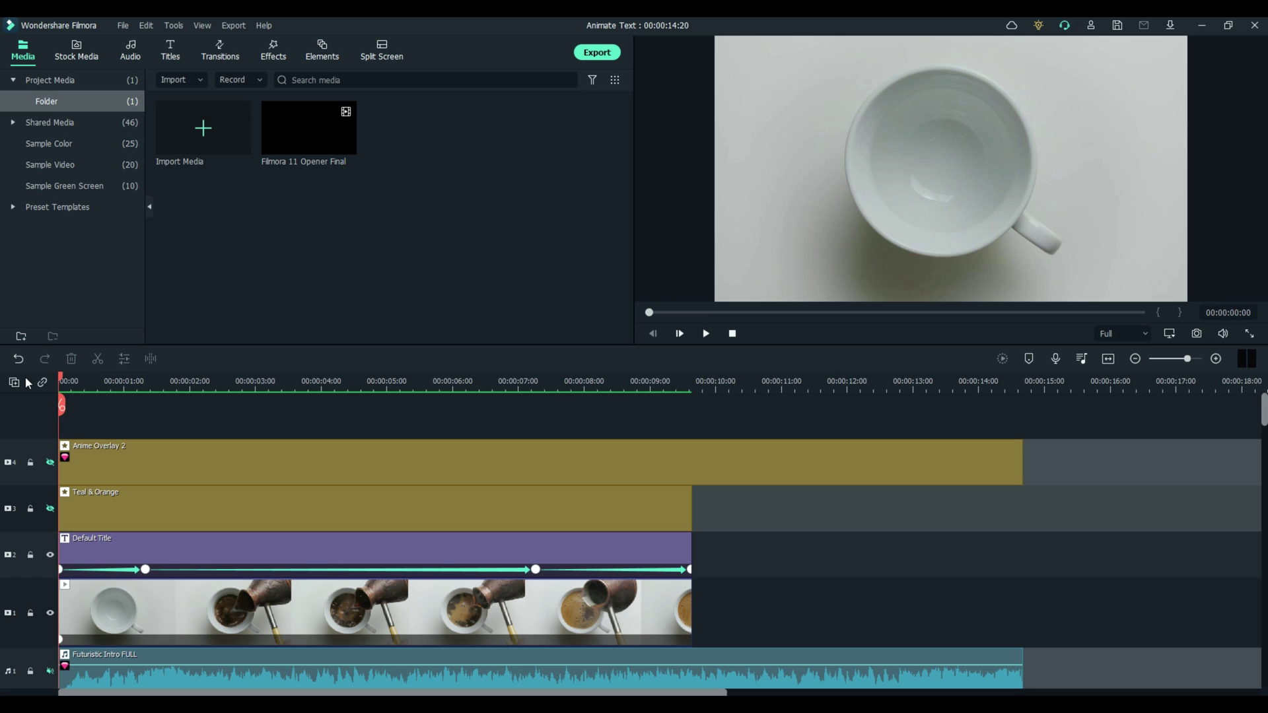
pyautogui.click(75, 382)
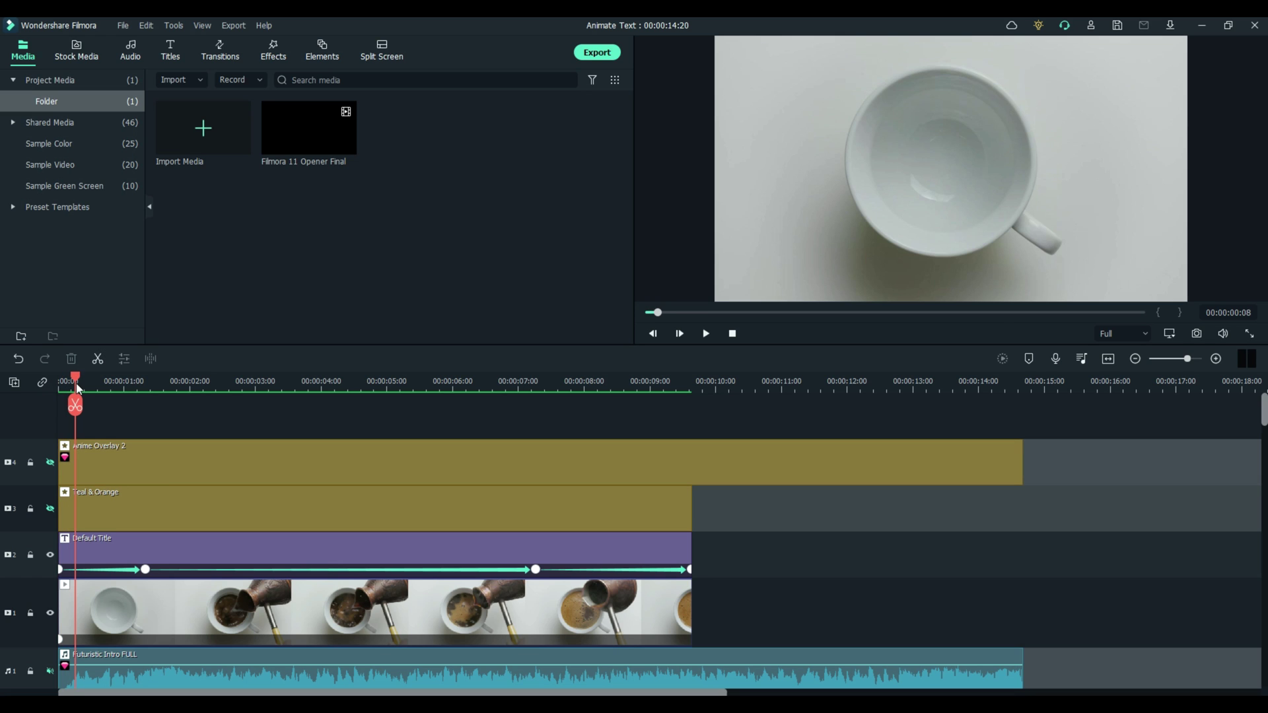
pyautogui.moveTo(77, 383); pyautogui.dragTo(145, 385)
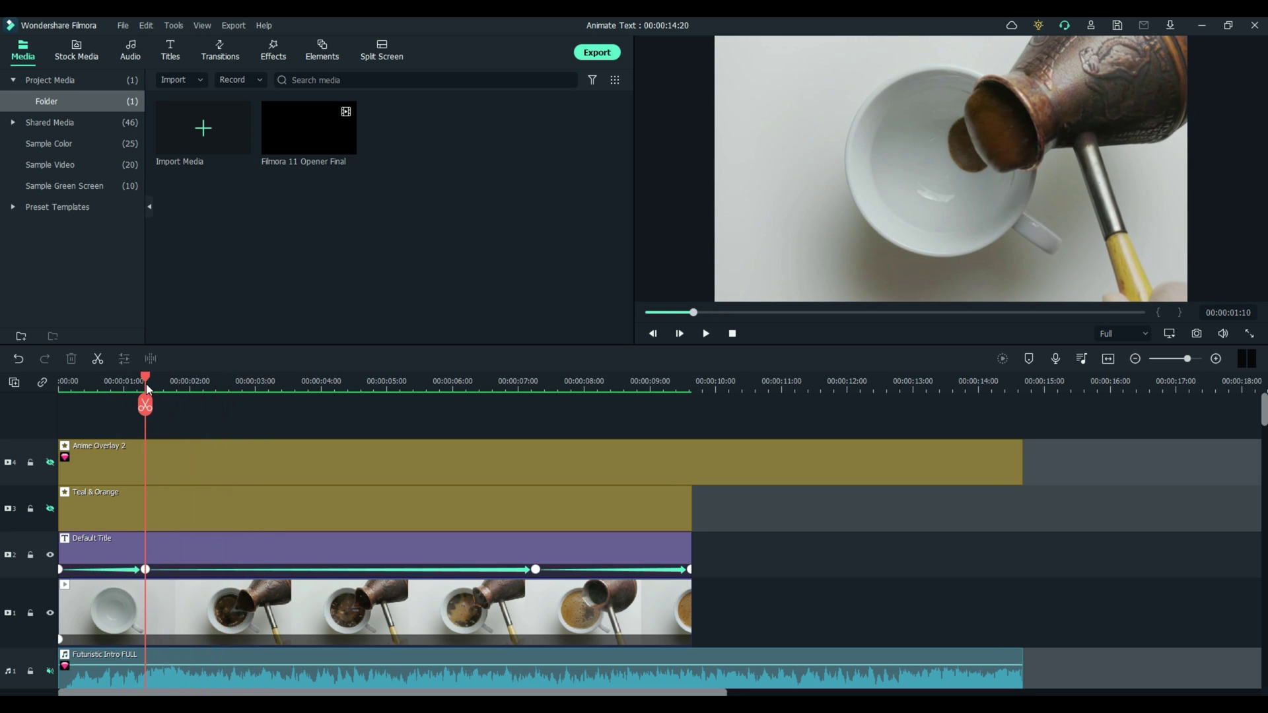
pyautogui.click(203, 553)
pyautogui.doubleClick(204, 550)
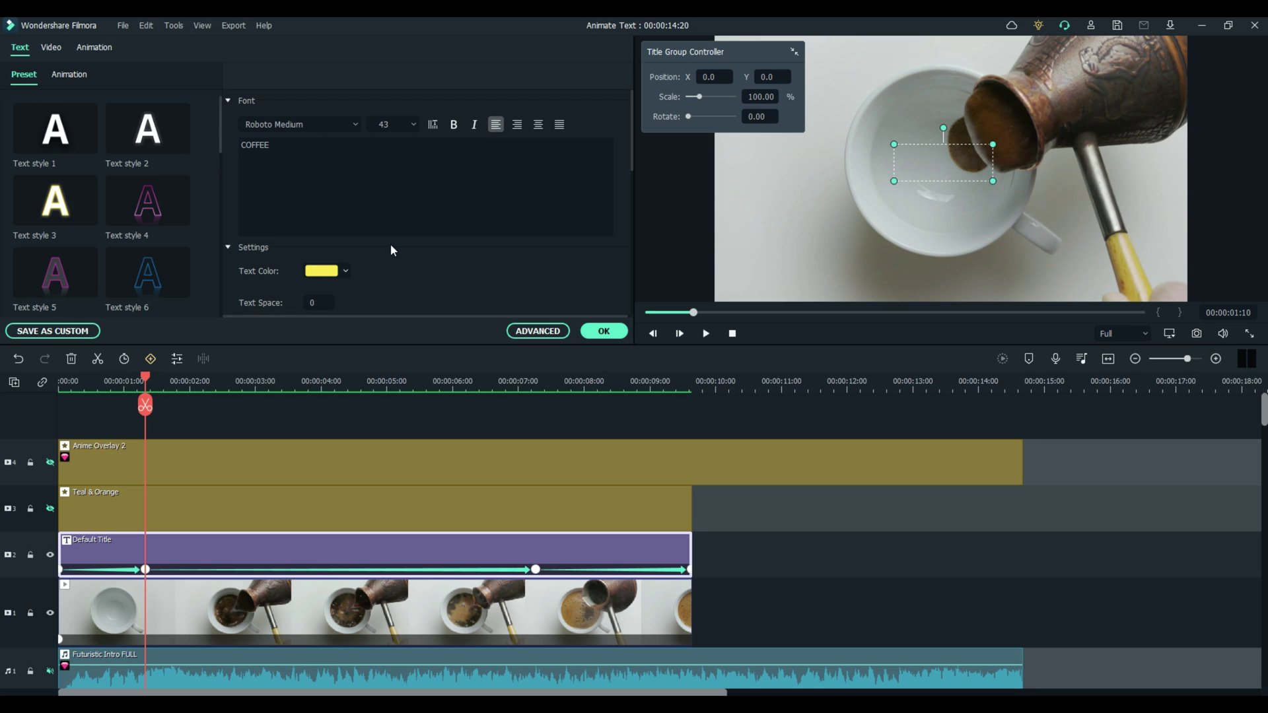
pyautogui.scroll(-3, 386, 256)
pyautogui.scroll(3, 380, 261)
pyautogui.click(600, 333)
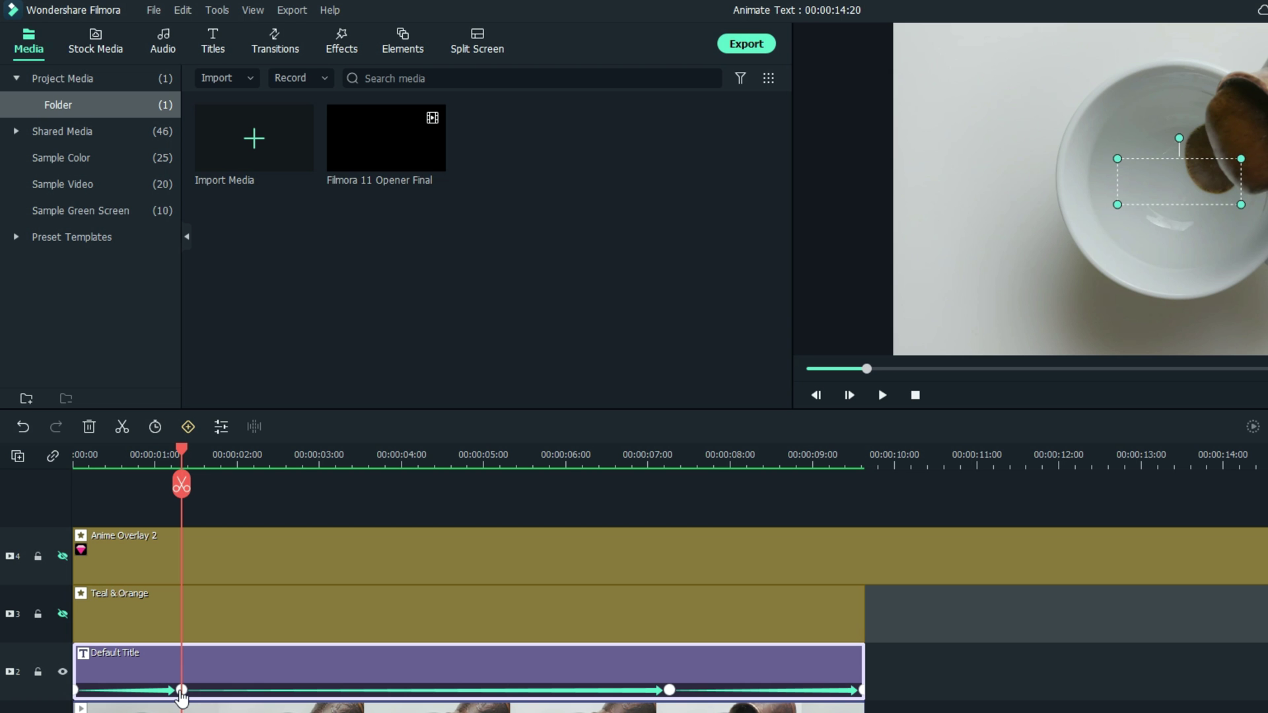
# - Preview the COFFEE fade-in and show custom animation values at the 00:00:01:10 keyframe
pyautogui.moveTo(185, 456); pyautogui.dragTo(305, 466)
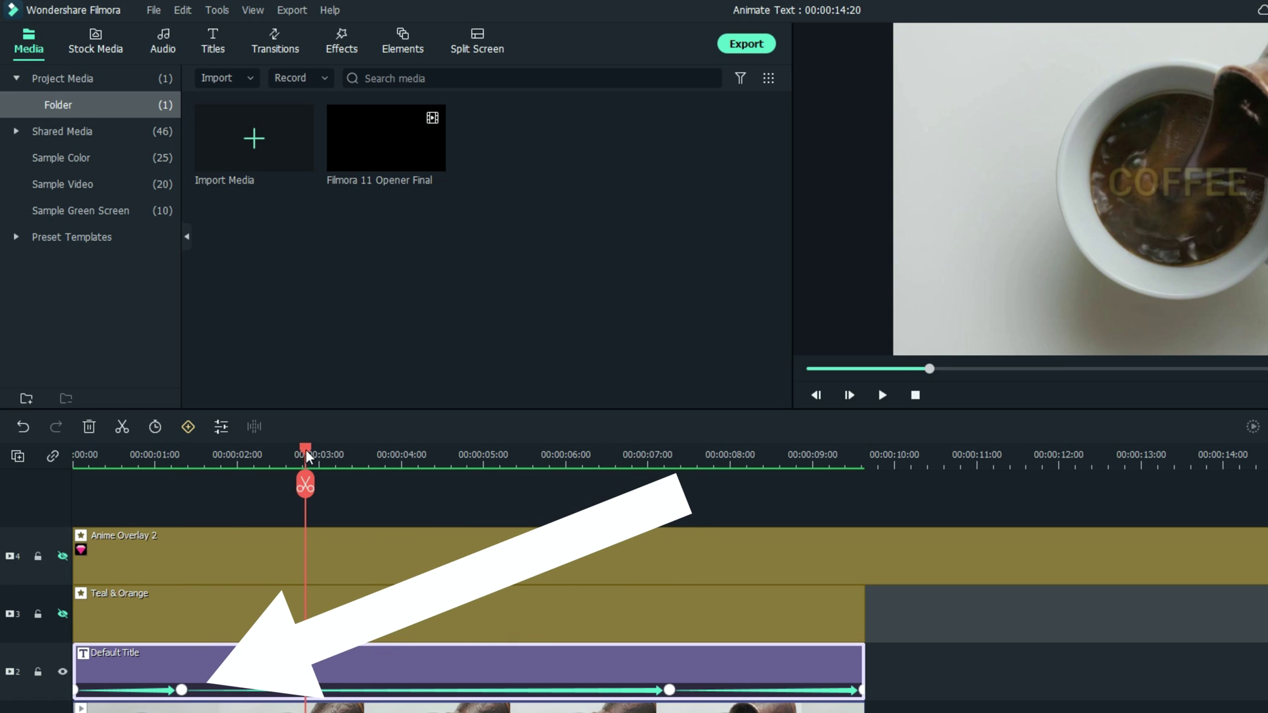
pyautogui.moveTo(305, 454); pyautogui.dragTo(455, 485)
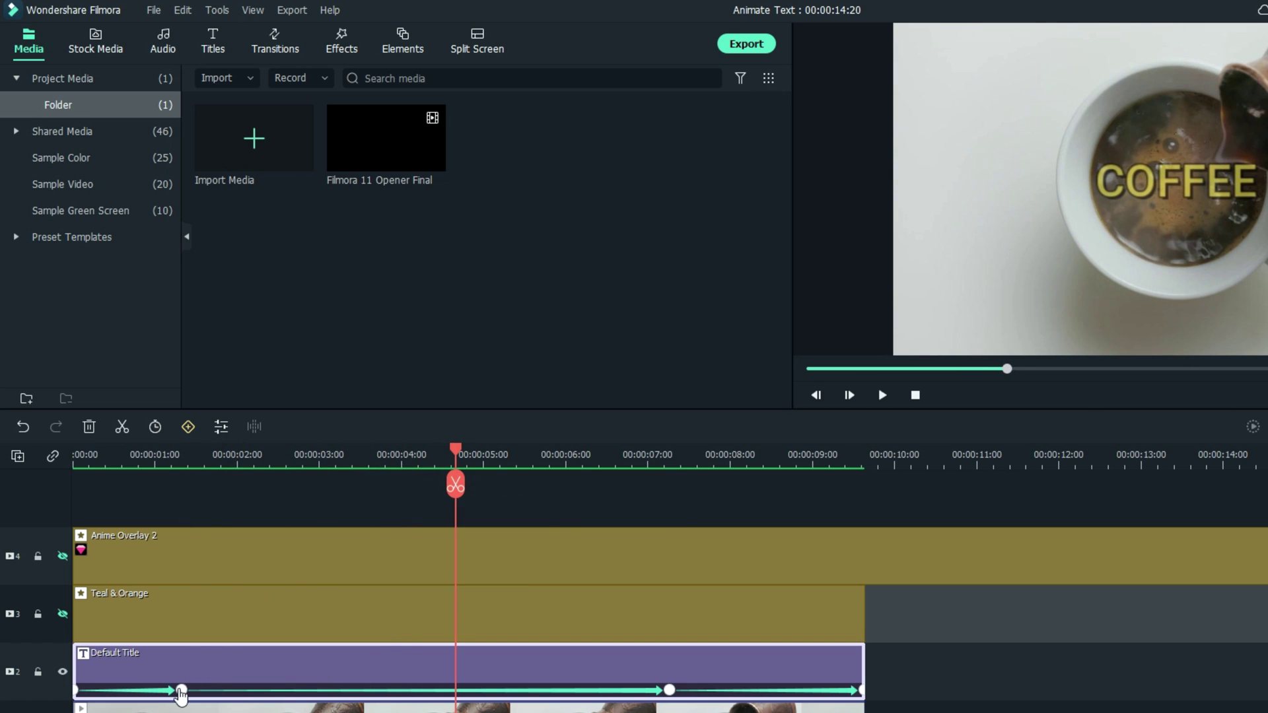
pyautogui.click(181, 690)
pyautogui.click(181, 691)
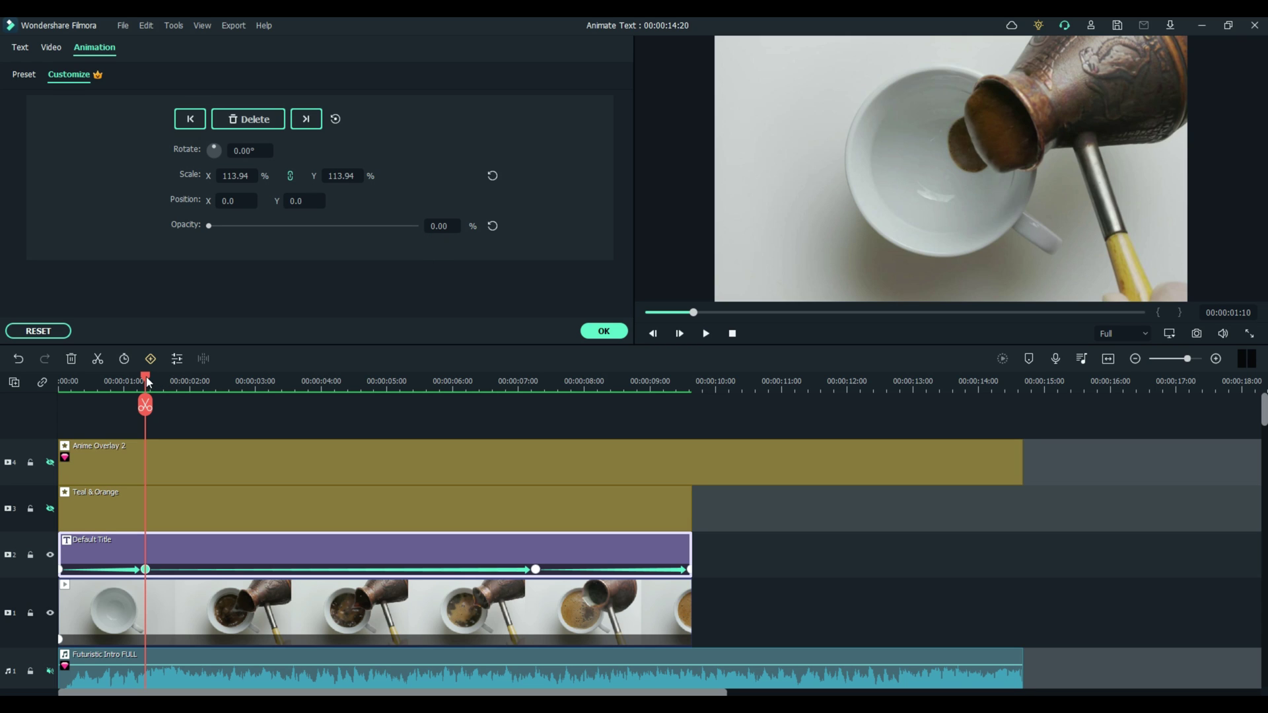
pyautogui.moveTo(146, 382); pyautogui.dragTo(214, 395)
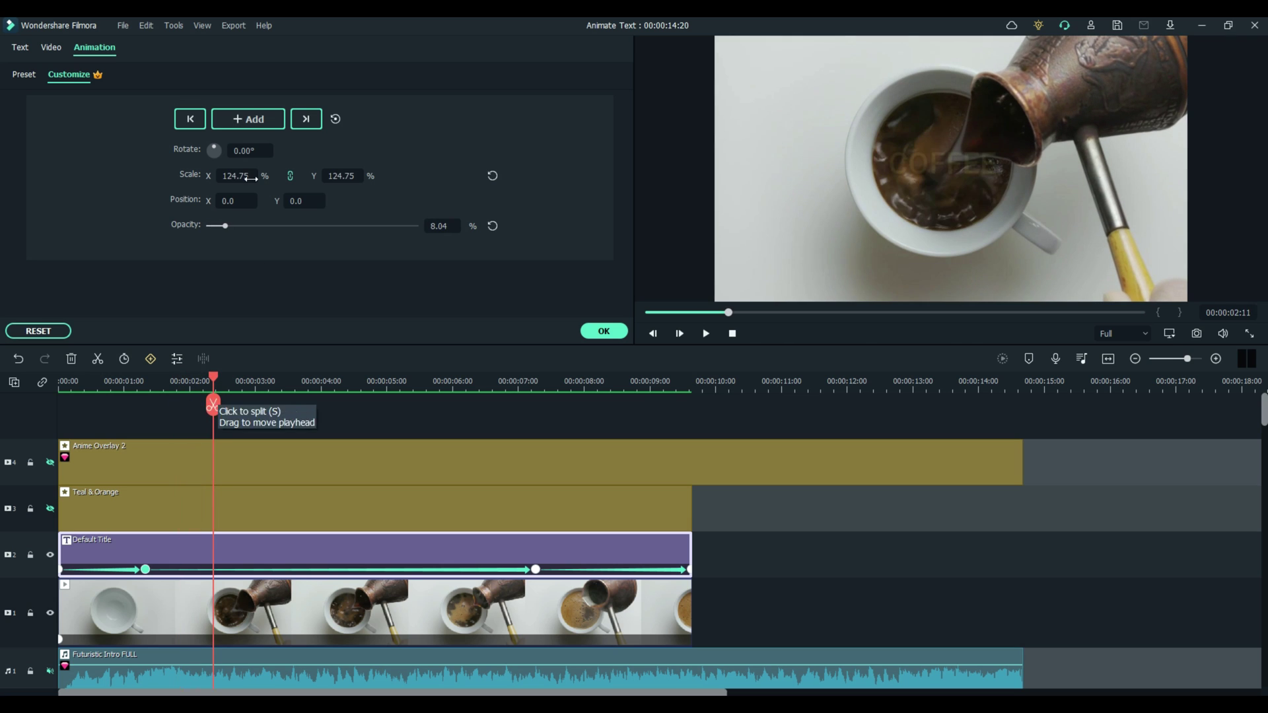
pyautogui.click(146, 569)
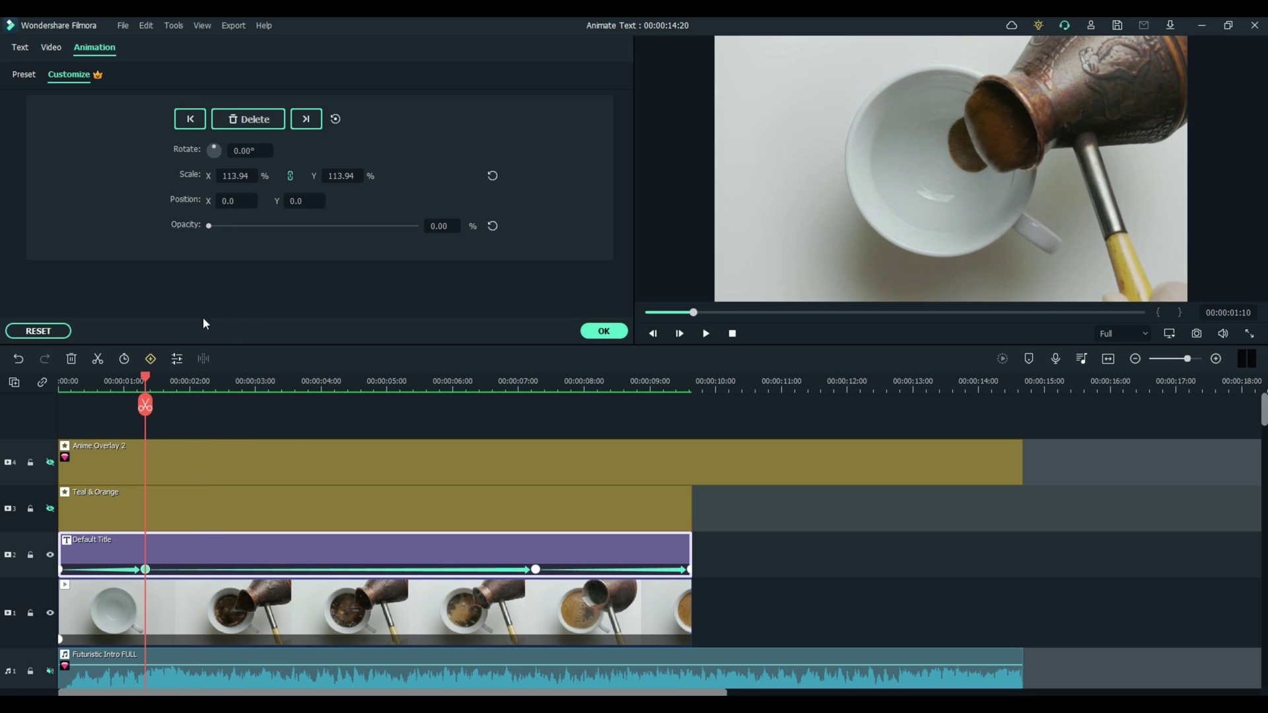
pyautogui.moveTo(147, 378); pyautogui.dragTo(539, 414)
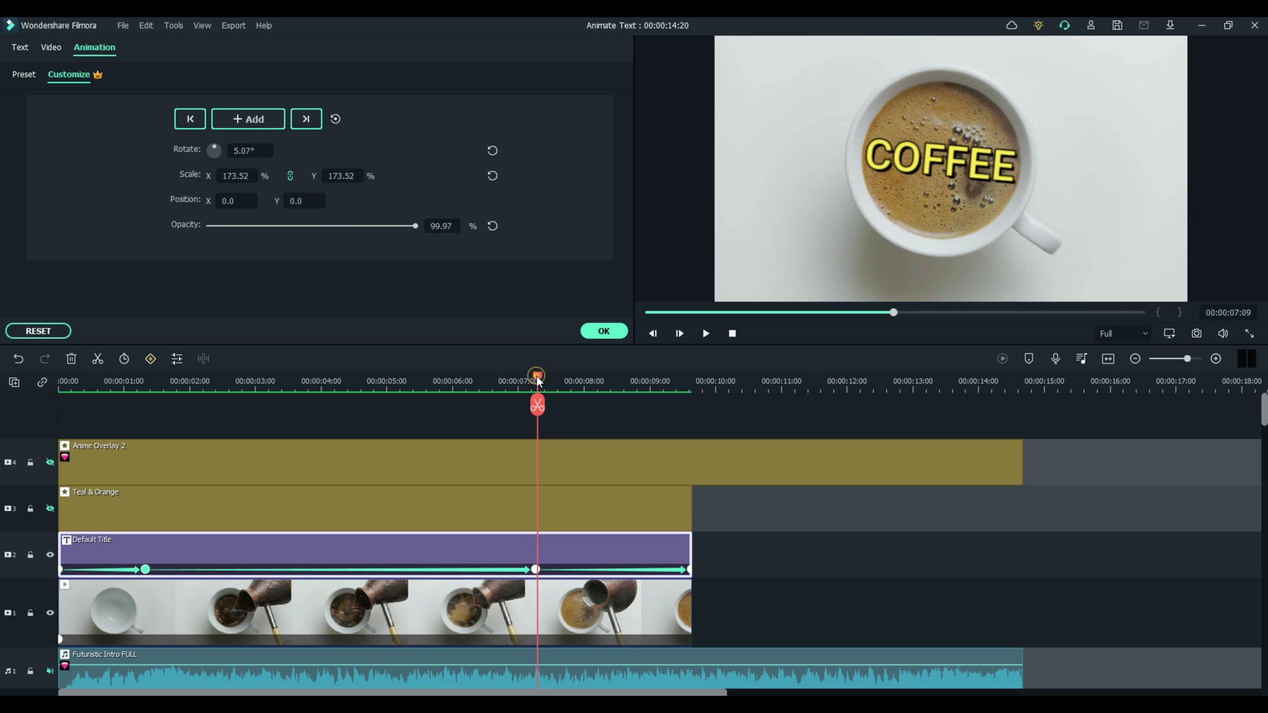
pyautogui.press('Left')
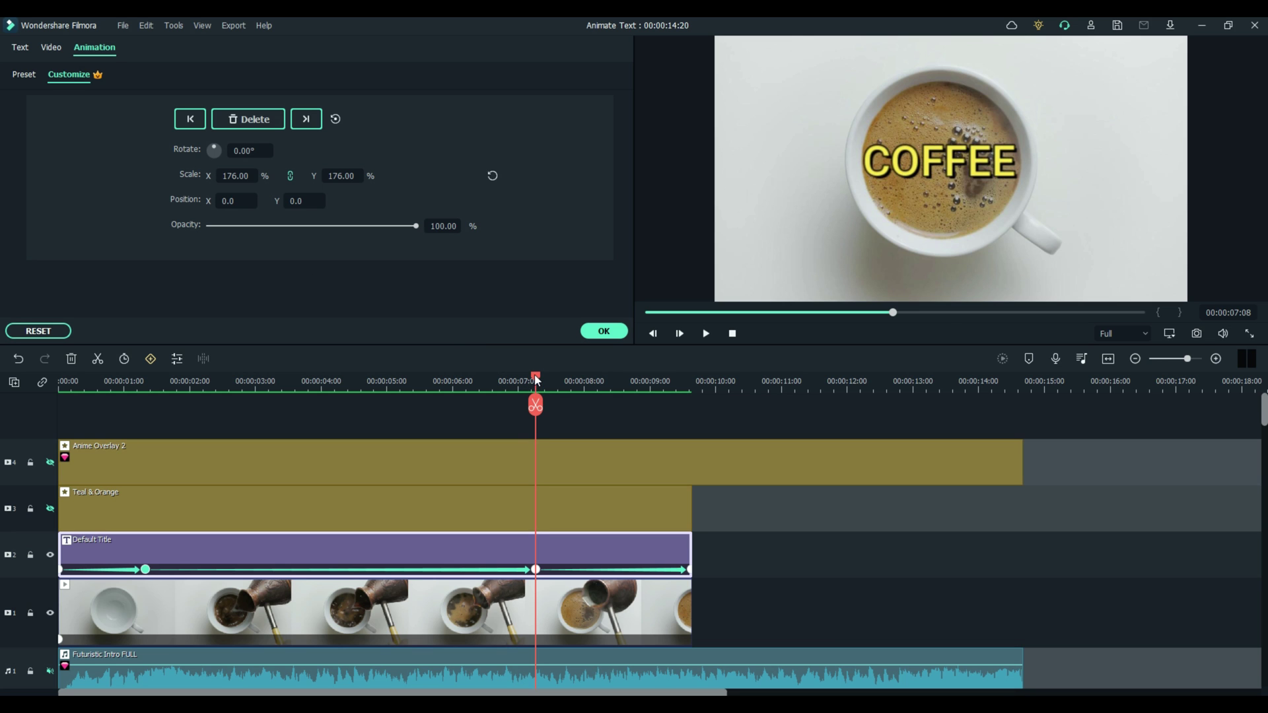
pyautogui.moveTo(536, 380); pyautogui.dragTo(45, 404)
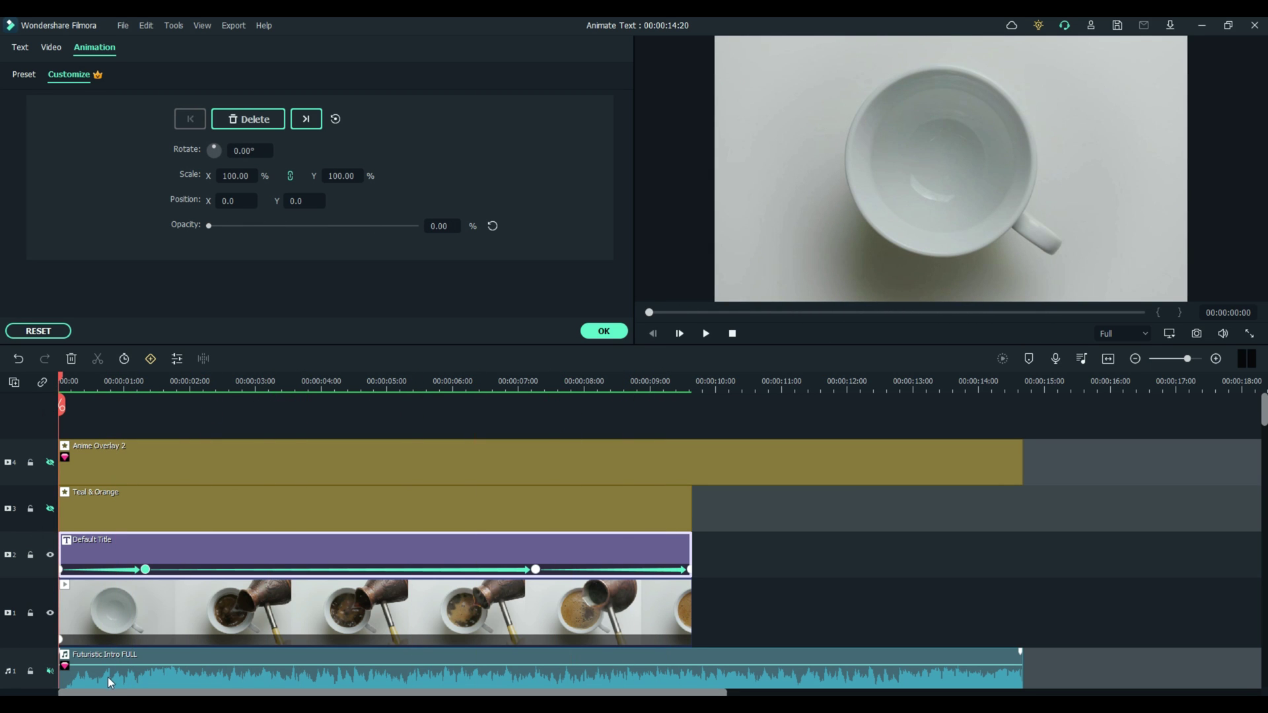
# - Toggle the Teal & Orange track repeatedly at 00:00:01:24 to compare, leaving it visible
pyautogui.click(51, 509)
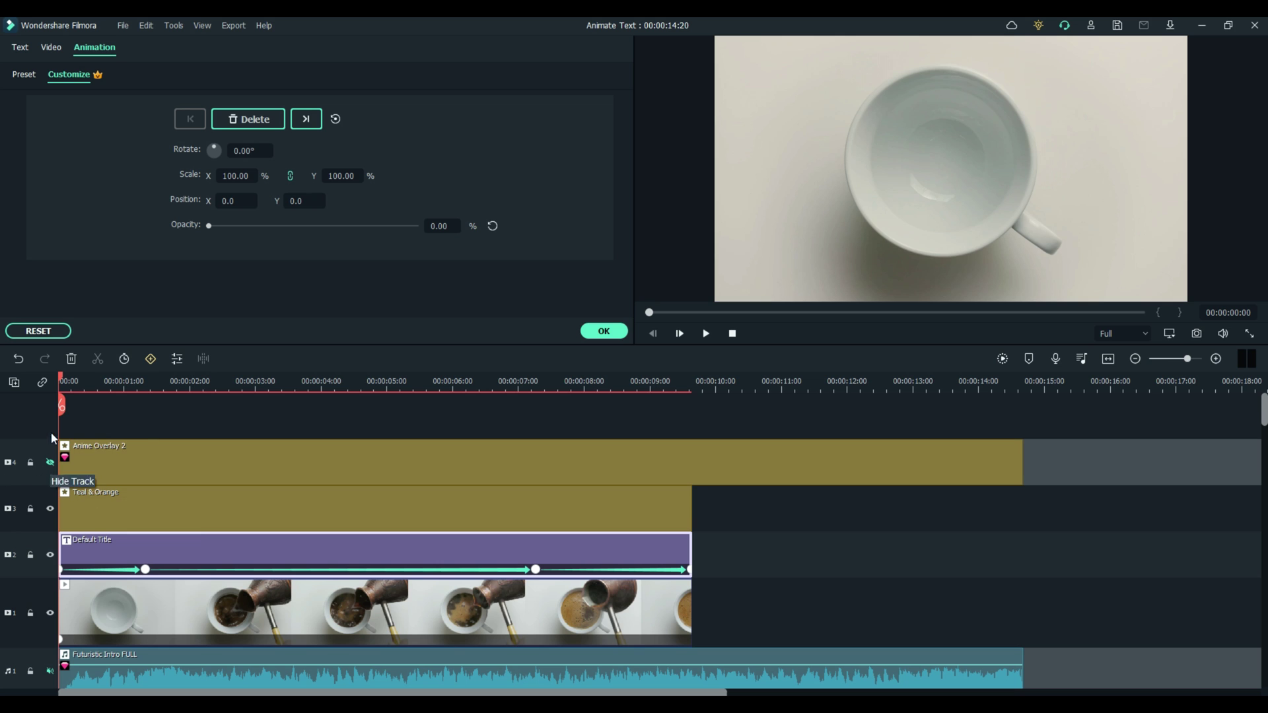
pyautogui.moveTo(64, 383); pyautogui.dragTo(177, 374)
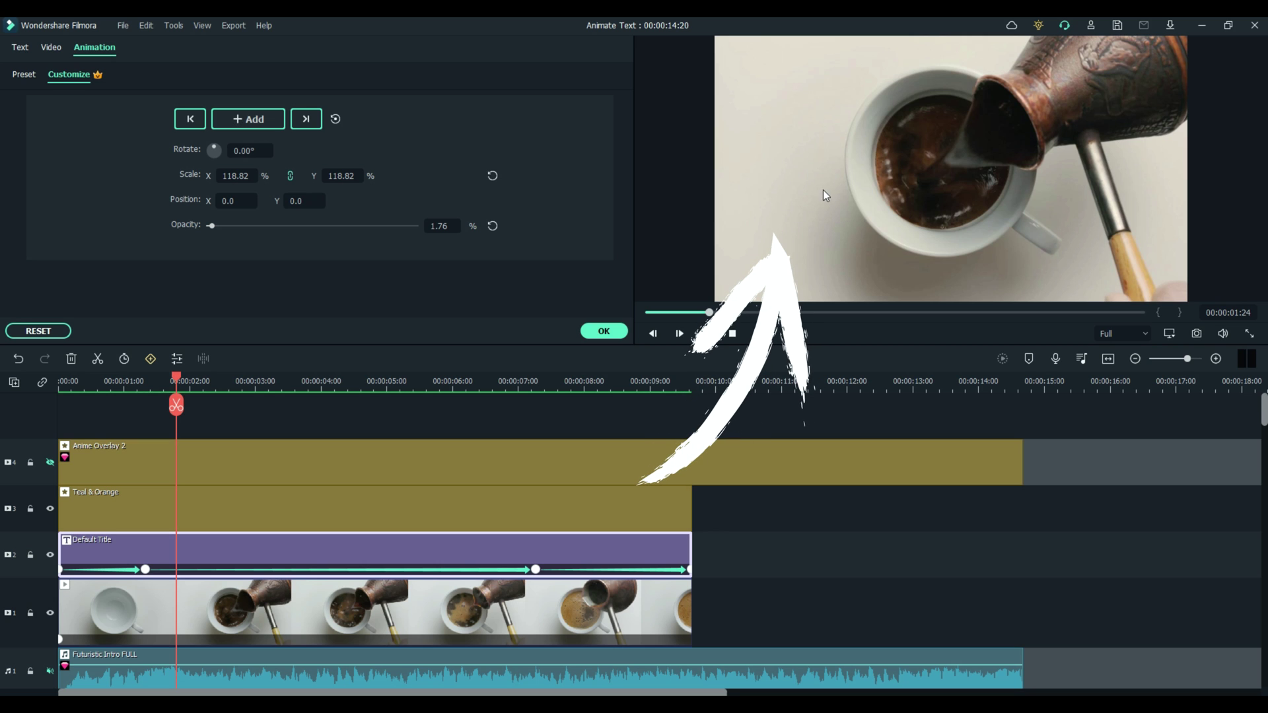
pyautogui.click(50, 508)
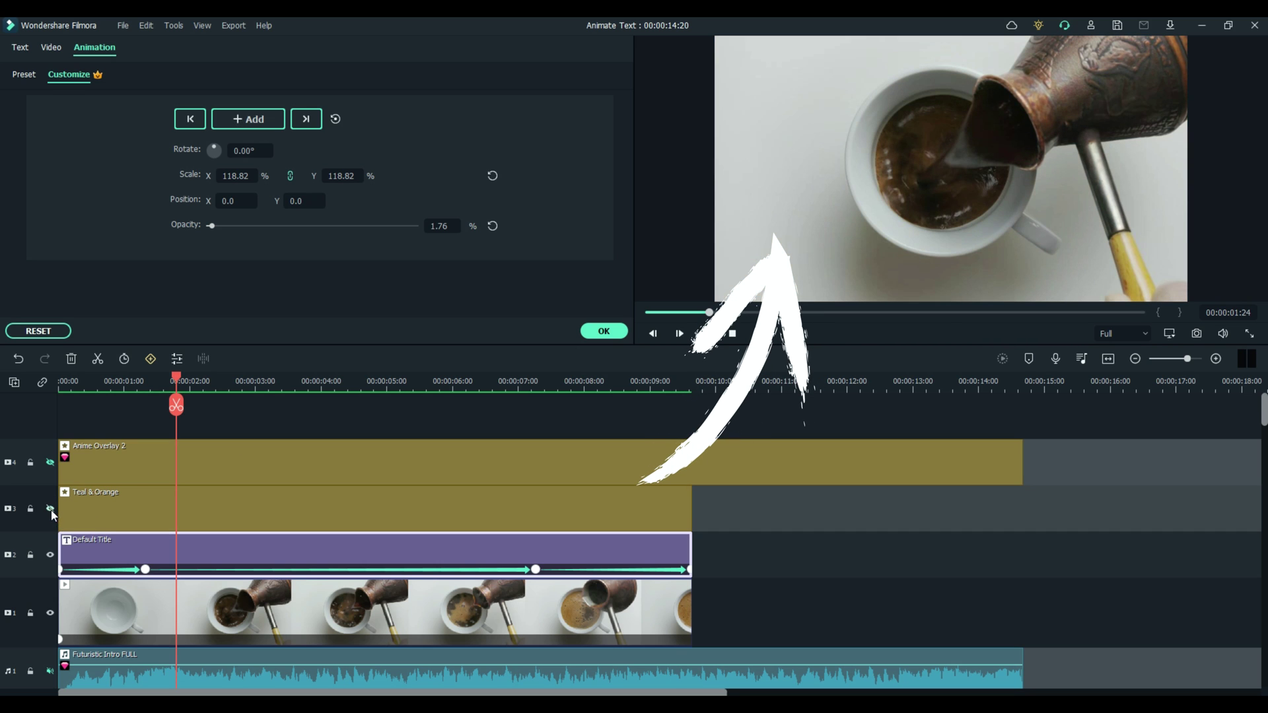
pyautogui.click(50, 509)
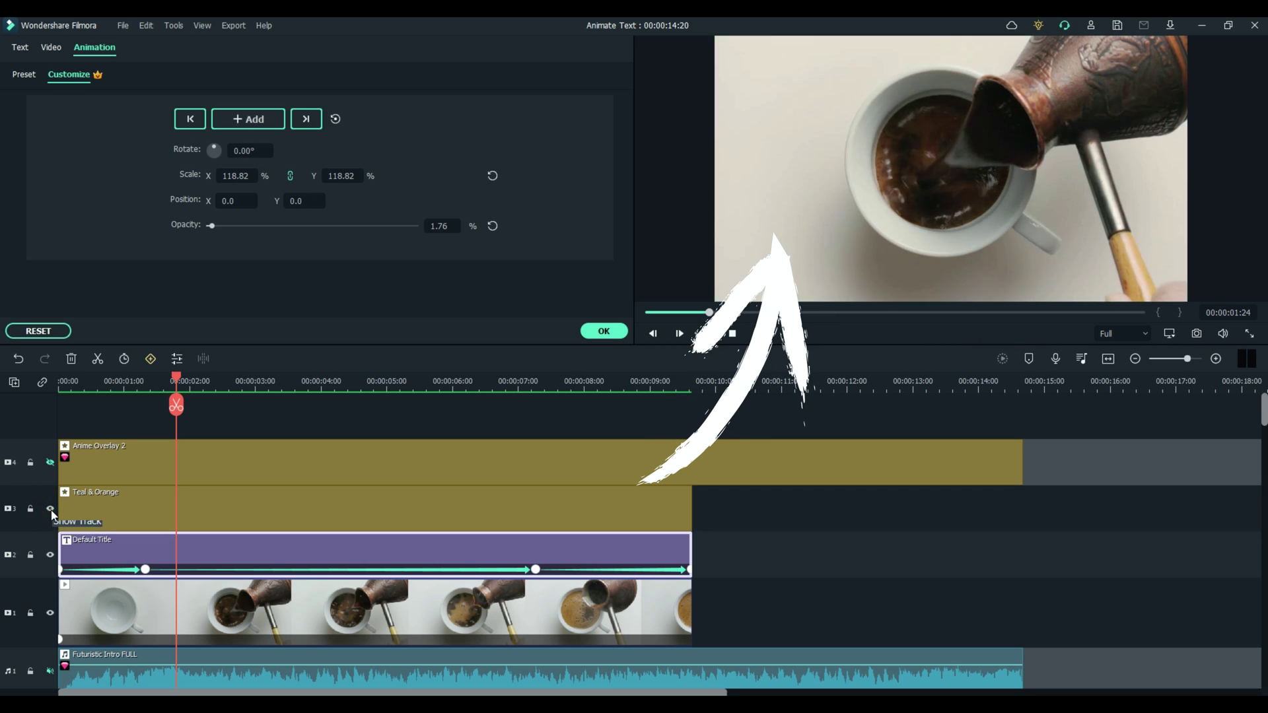
pyautogui.click(50, 509)
pyautogui.click(50, 509)
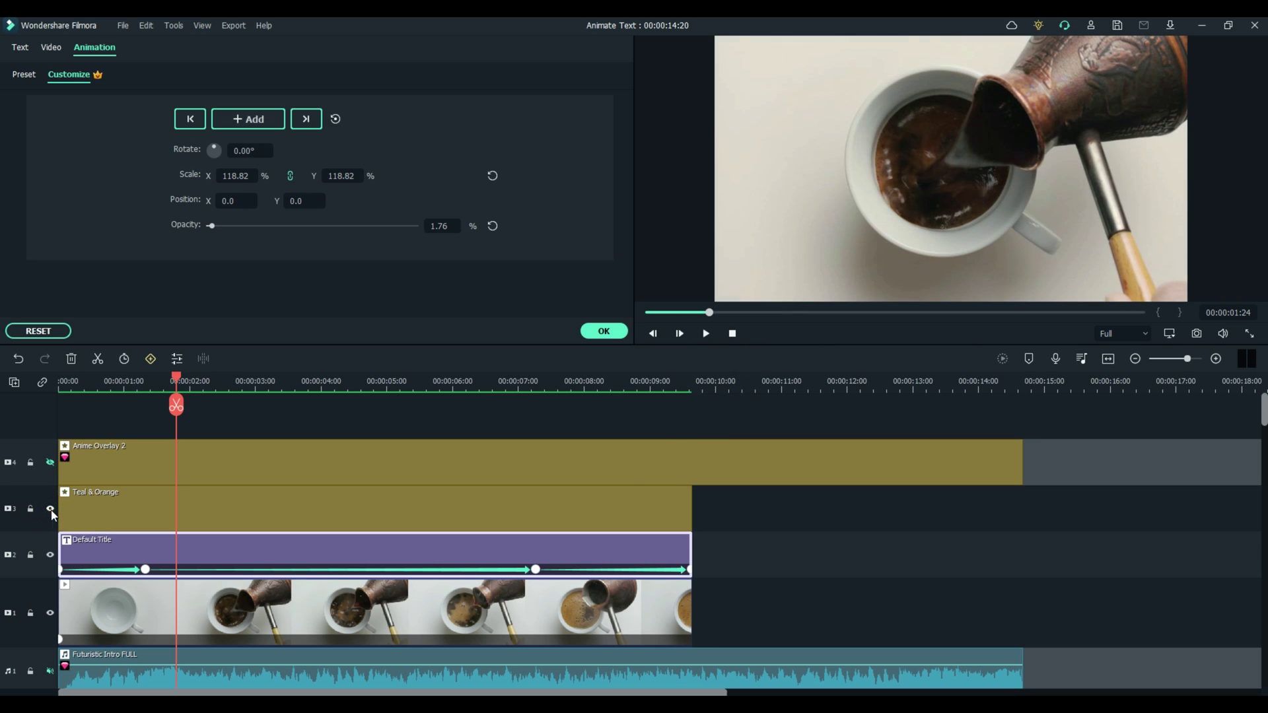
pyautogui.click(50, 509)
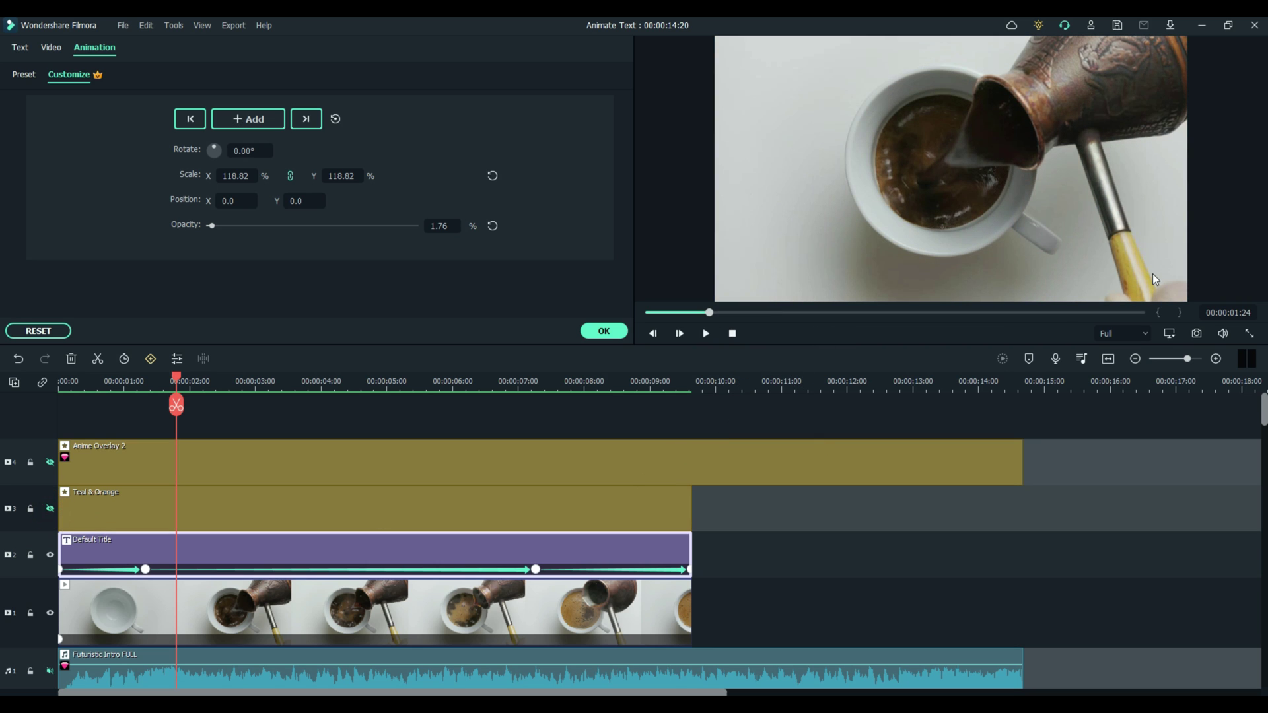
pyautogui.click(50, 509)
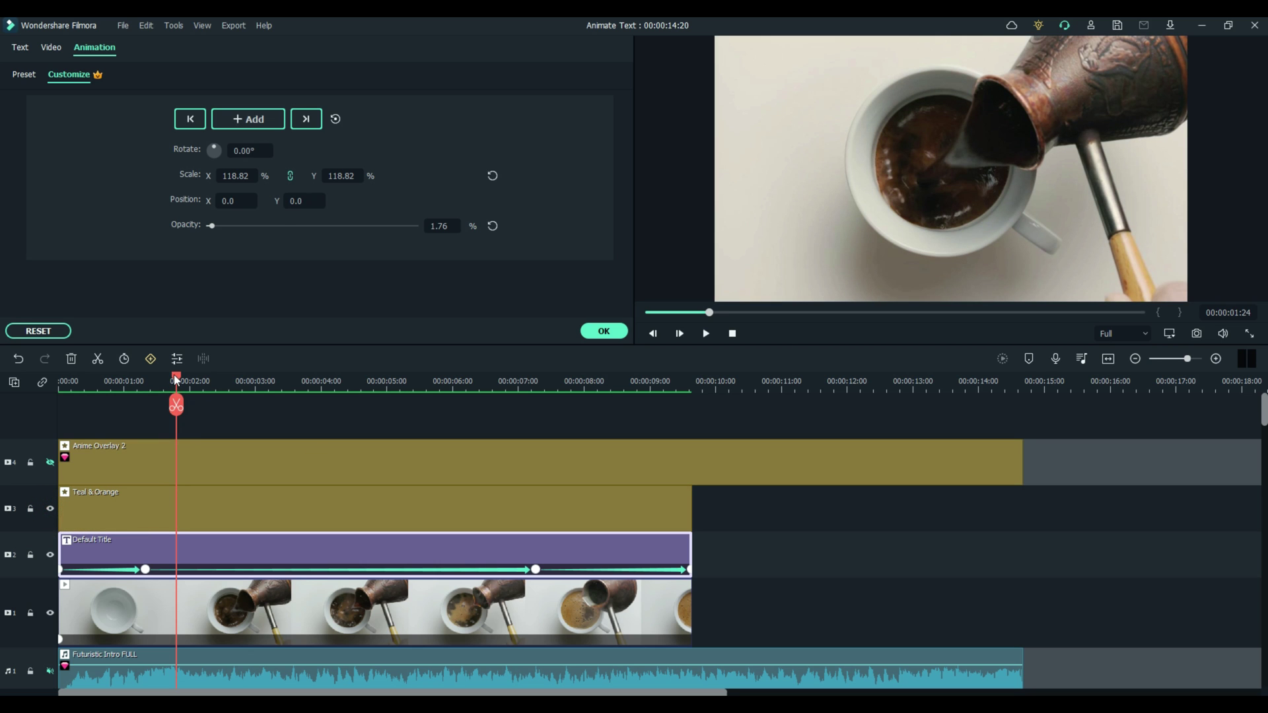
pyautogui.moveTo(173, 374); pyautogui.dragTo(30, 399)
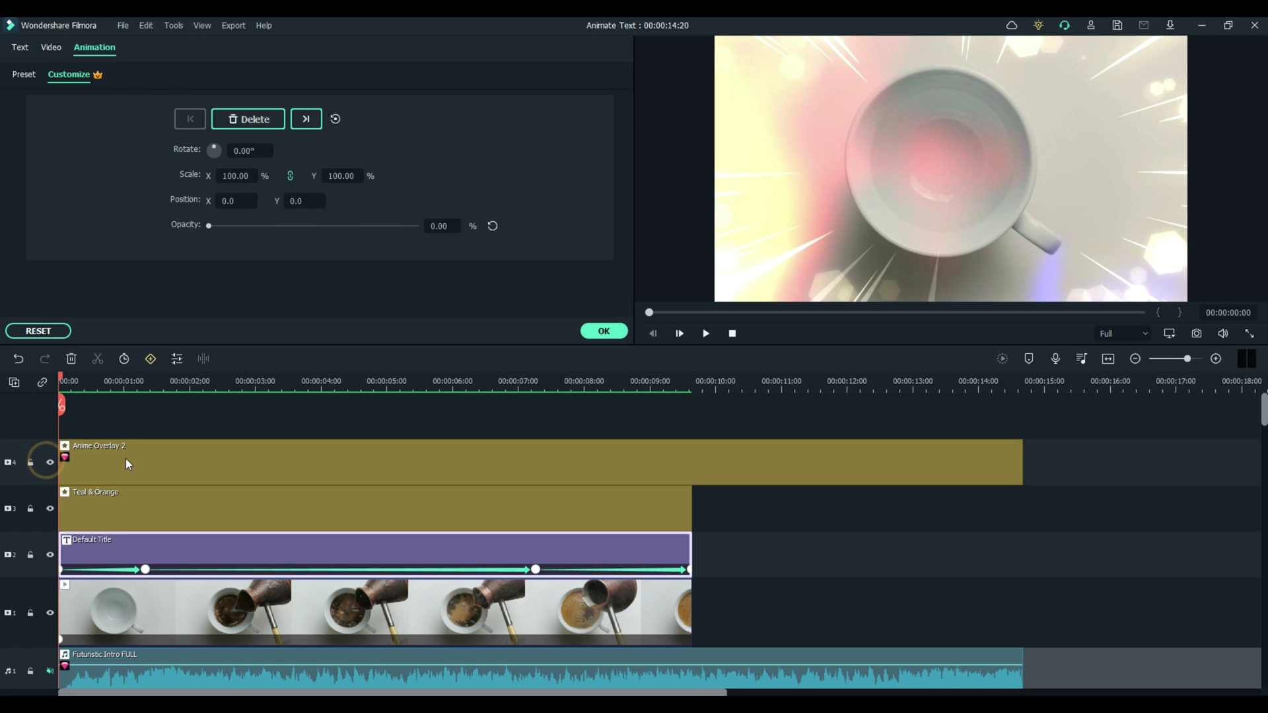
# - Hide the Anime Overlay 2 and Teal & Orange tracks and mute the Futuristic Intro FULL music
pyautogui.moveTo(64, 383); pyautogui.dragTo(26, 408)
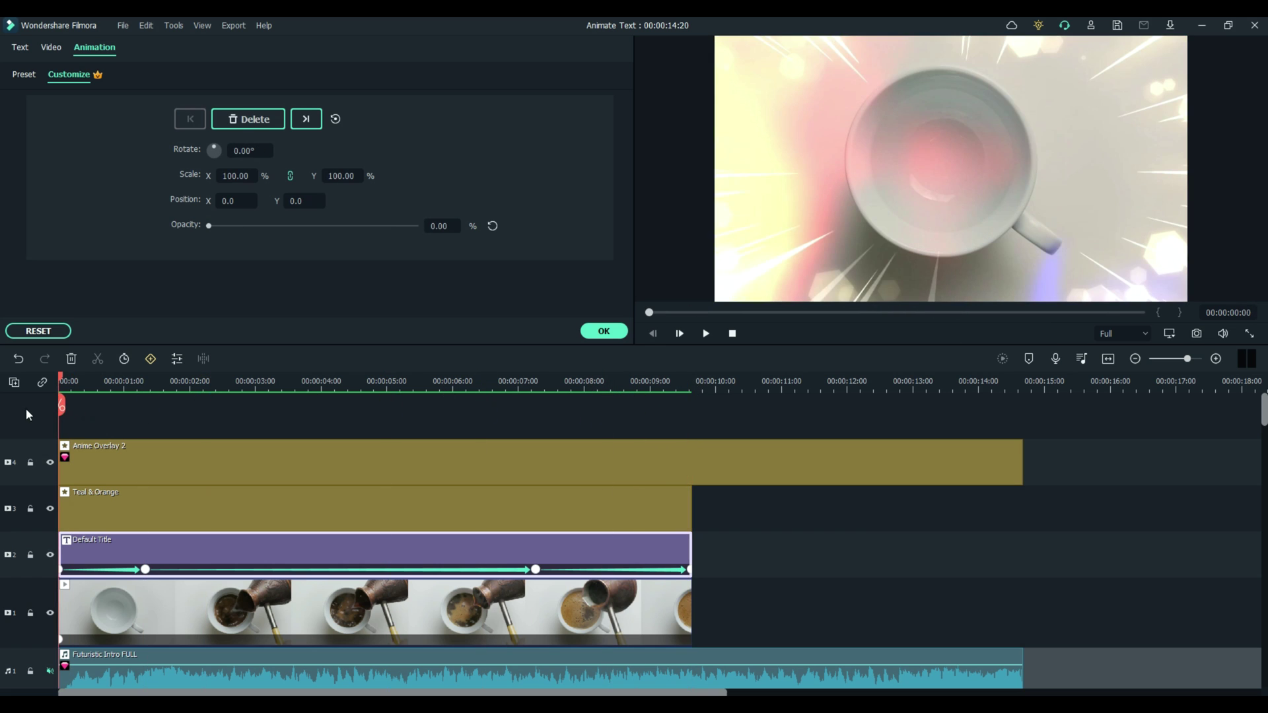
pyautogui.click(50, 463)
pyautogui.click(50, 508)
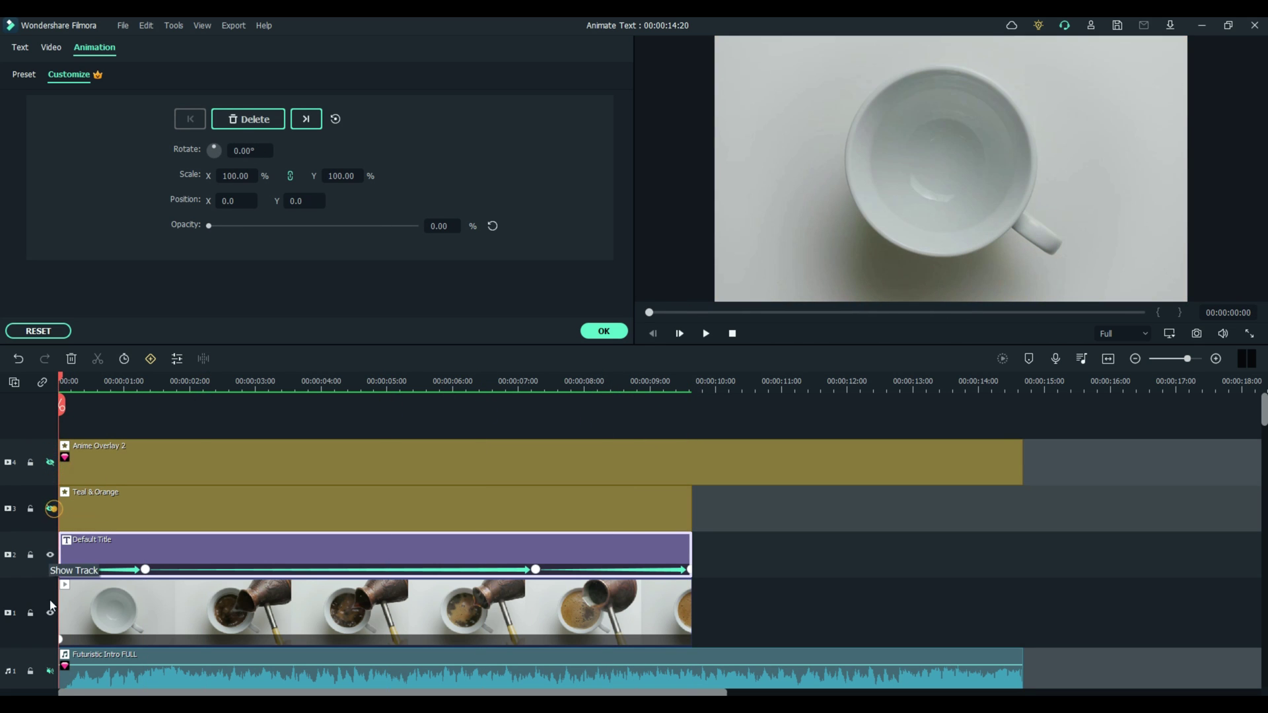
pyautogui.click(50, 674)
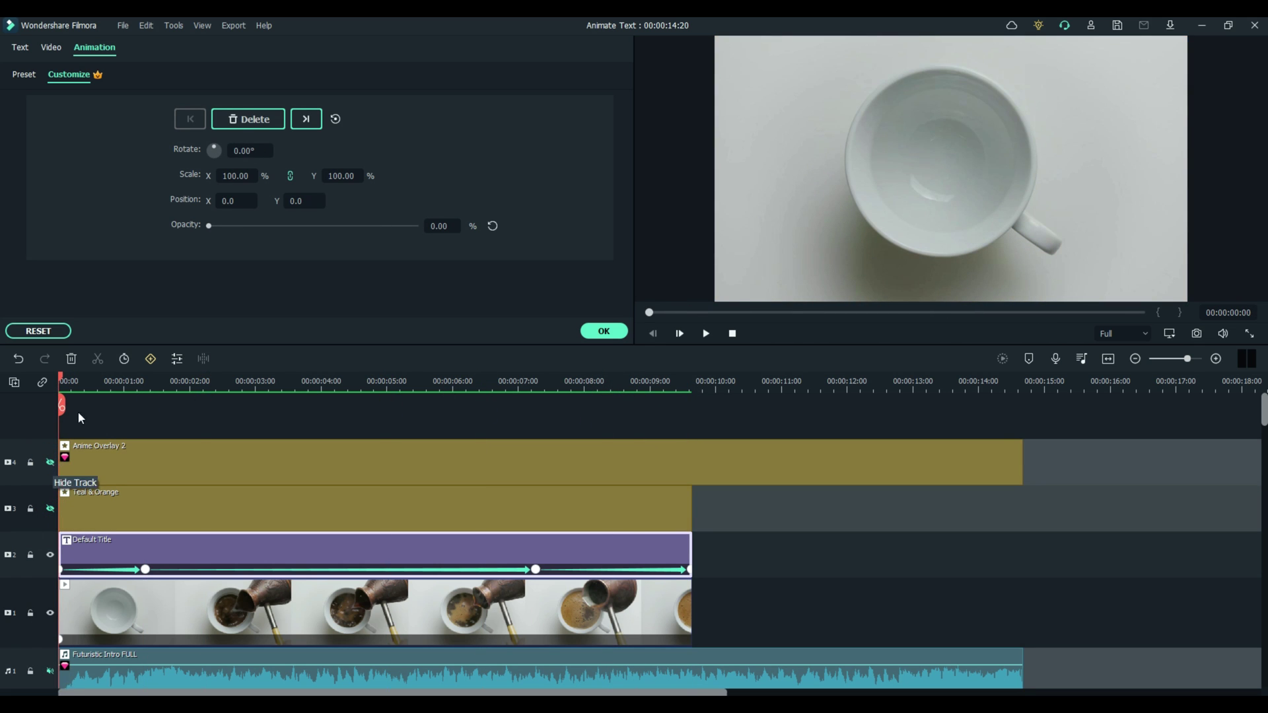
pyautogui.moveTo(65, 381); pyautogui.dragTo(682, 408)
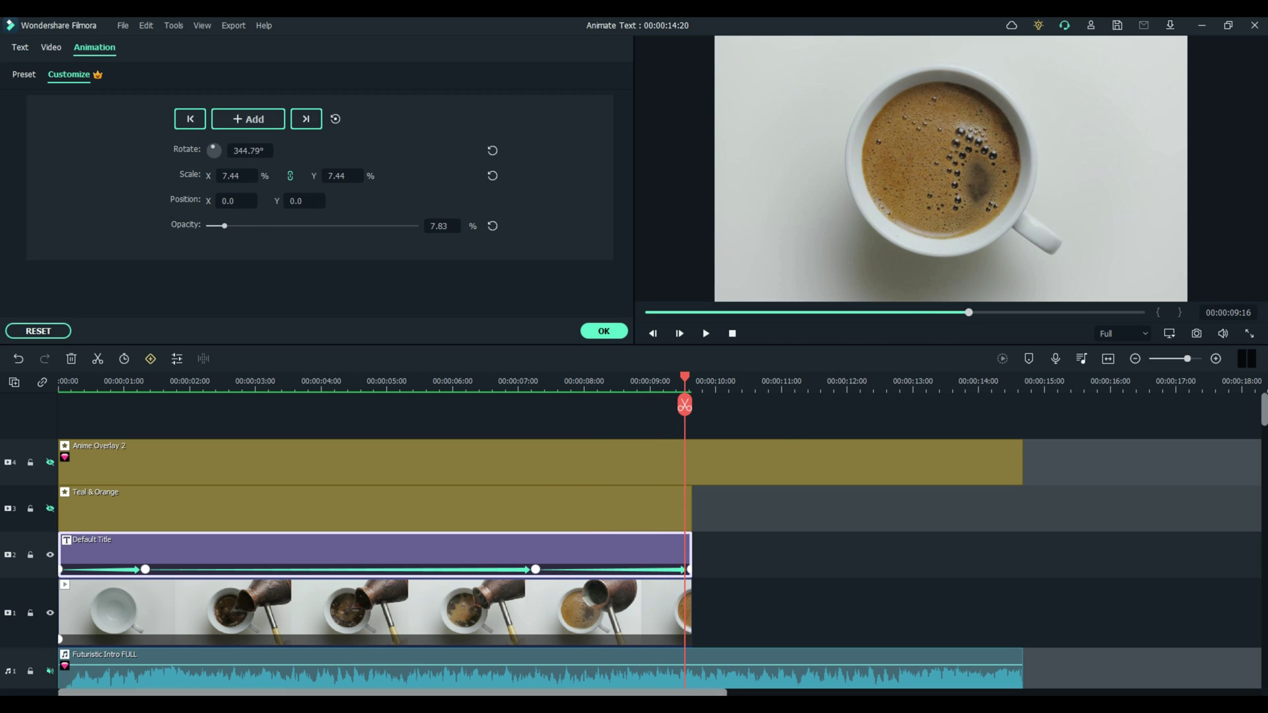
# - Scroll the timeline right and place the playhead at about 00:00:16, before the walking clip
pyautogui.moveTo(651, 692); pyautogui.dragTo(941, 688)
pyautogui.click(613, 383)
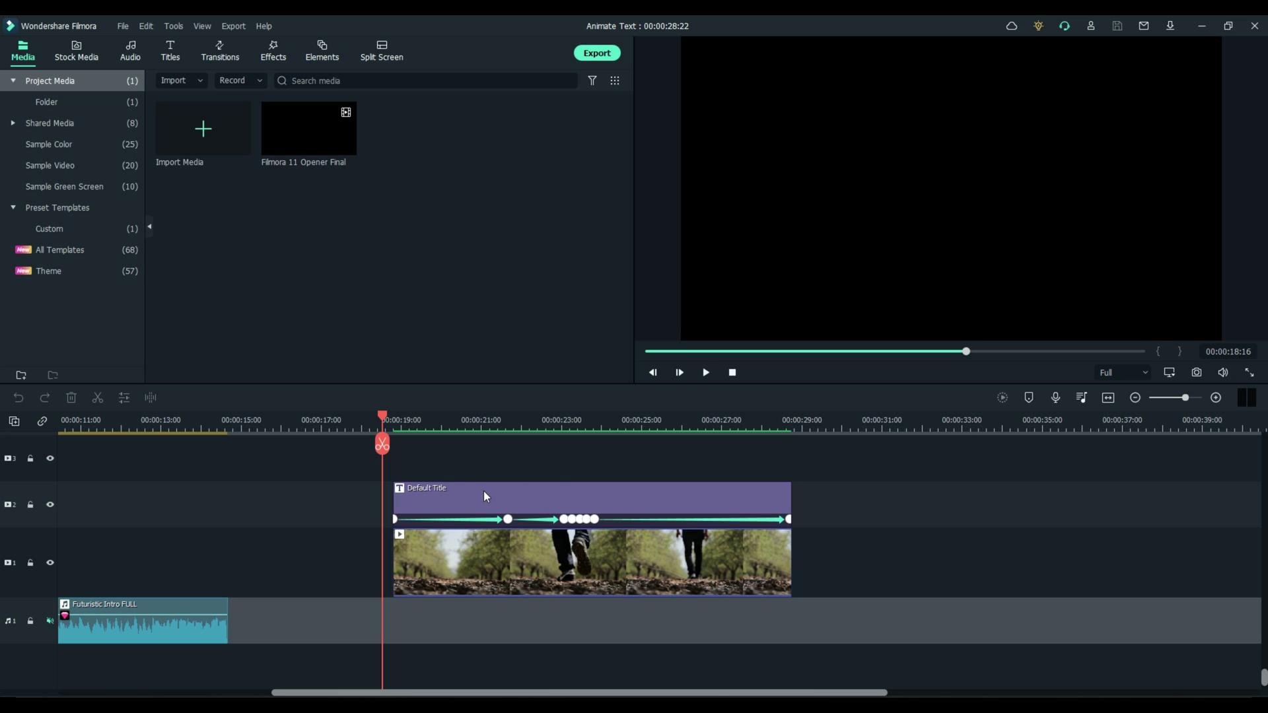
# - Play and restart the preview, then jump to the walking clip near 00:00:19
pyautogui.click(706, 373)
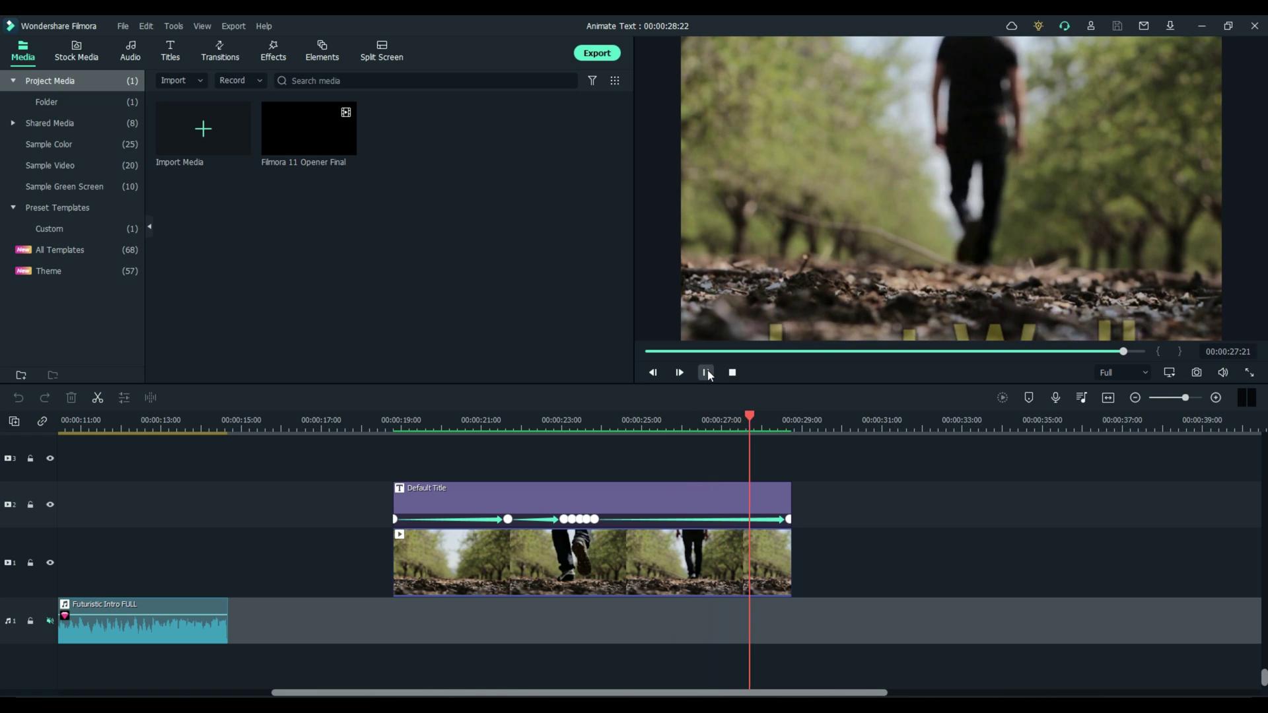
pyautogui.click(706, 373)
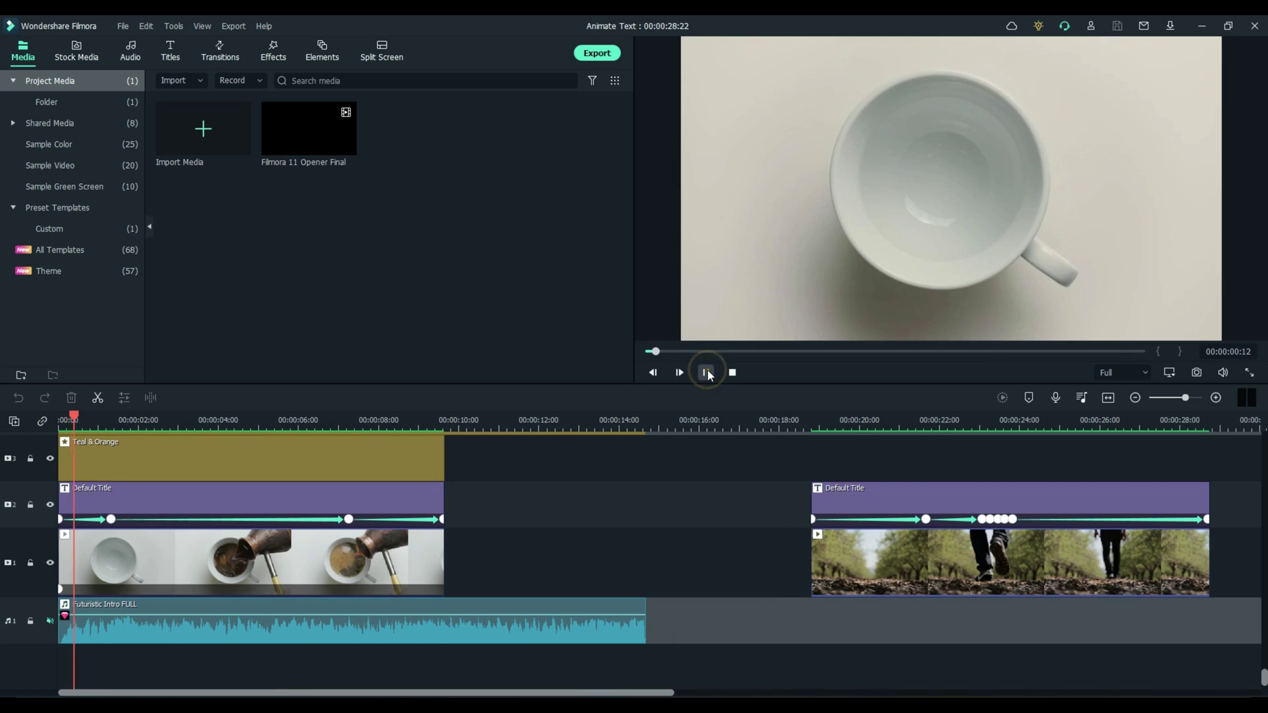
pyautogui.click(792, 421)
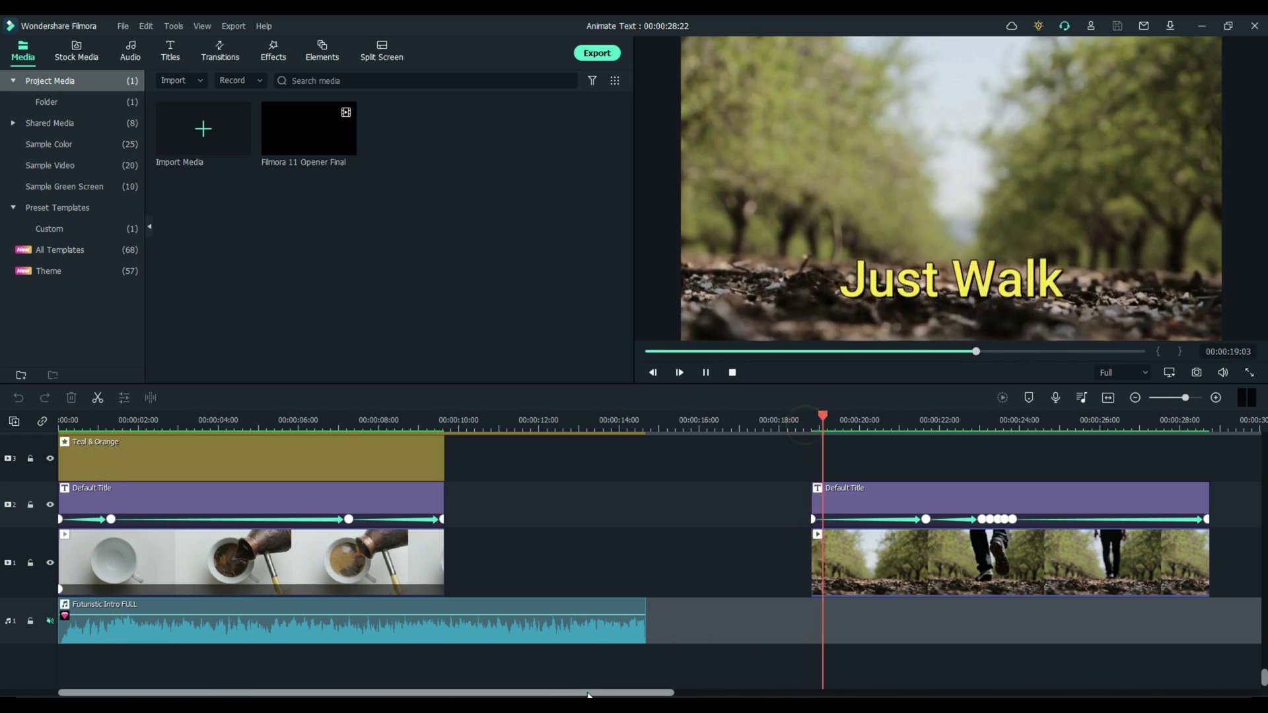
# - Pause playback on the Just Walk title and select the walking video clip
pyautogui.hscroll(3, 588, 694)
pyautogui.click(706, 372)
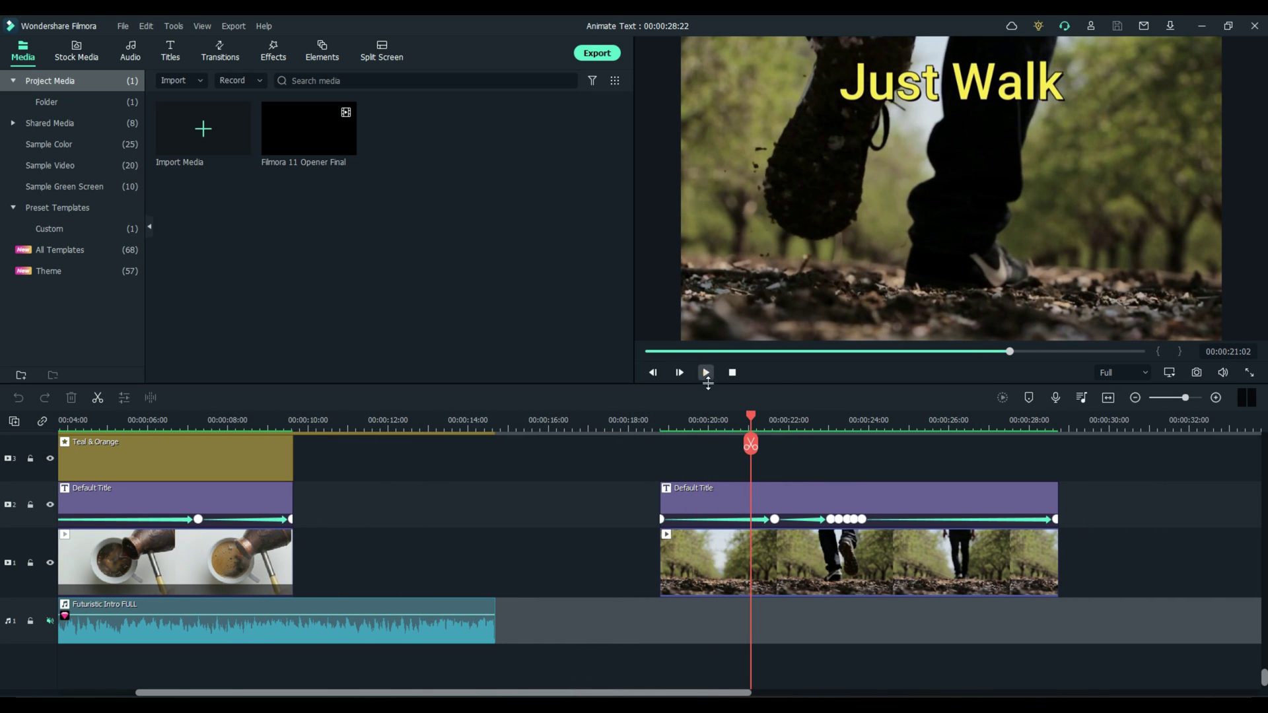
pyautogui.click(700, 572)
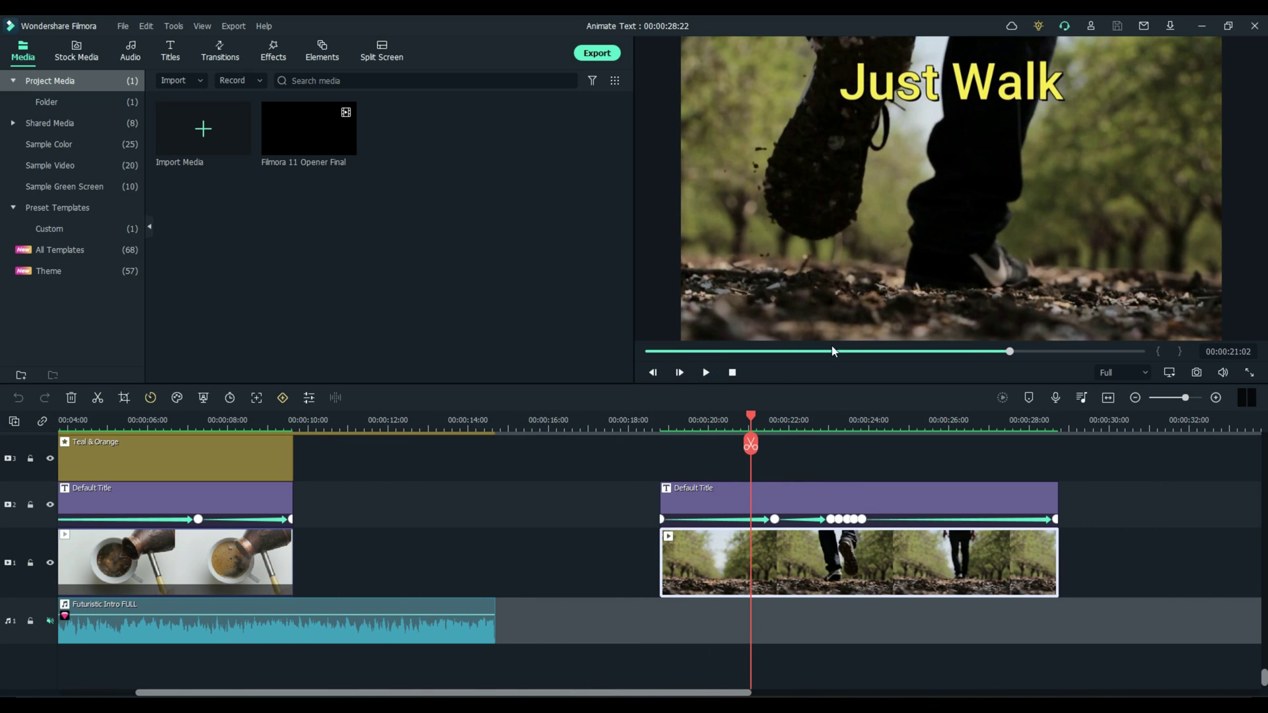
# - Browse the Pixabay and Downloads collections in Stock Media
pyautogui.click(76, 51)
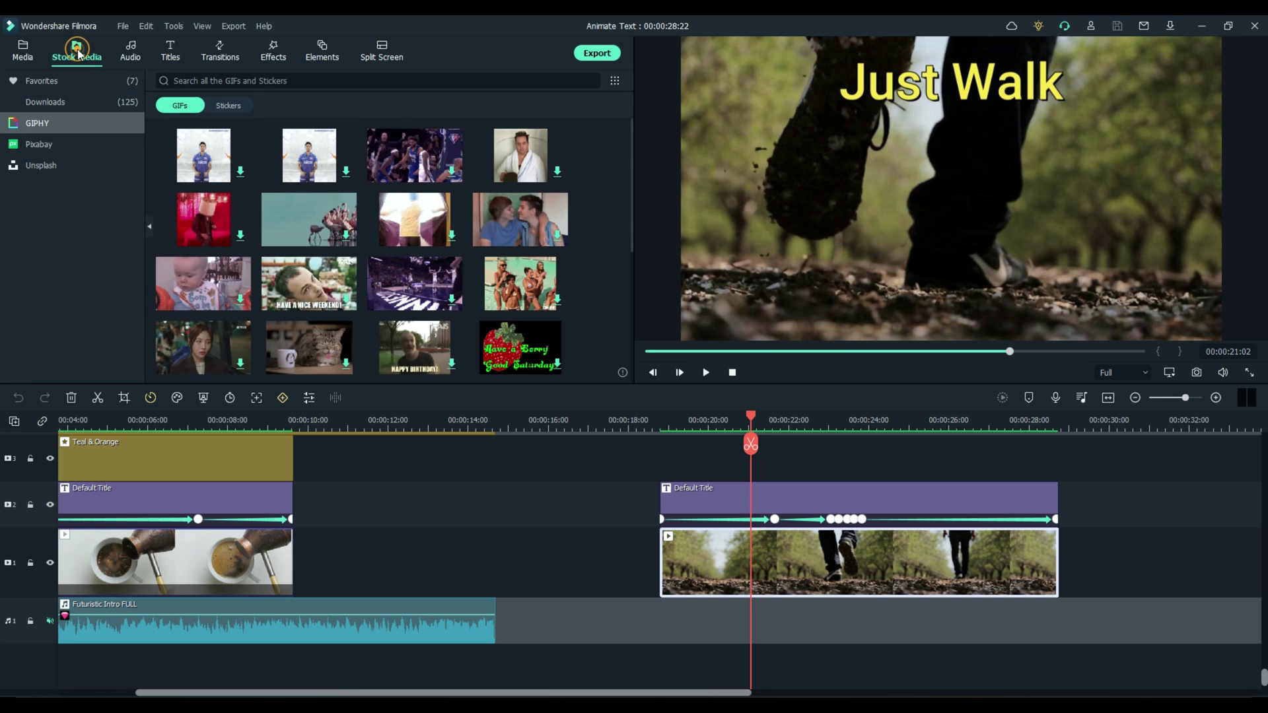
pyautogui.click(46, 146)
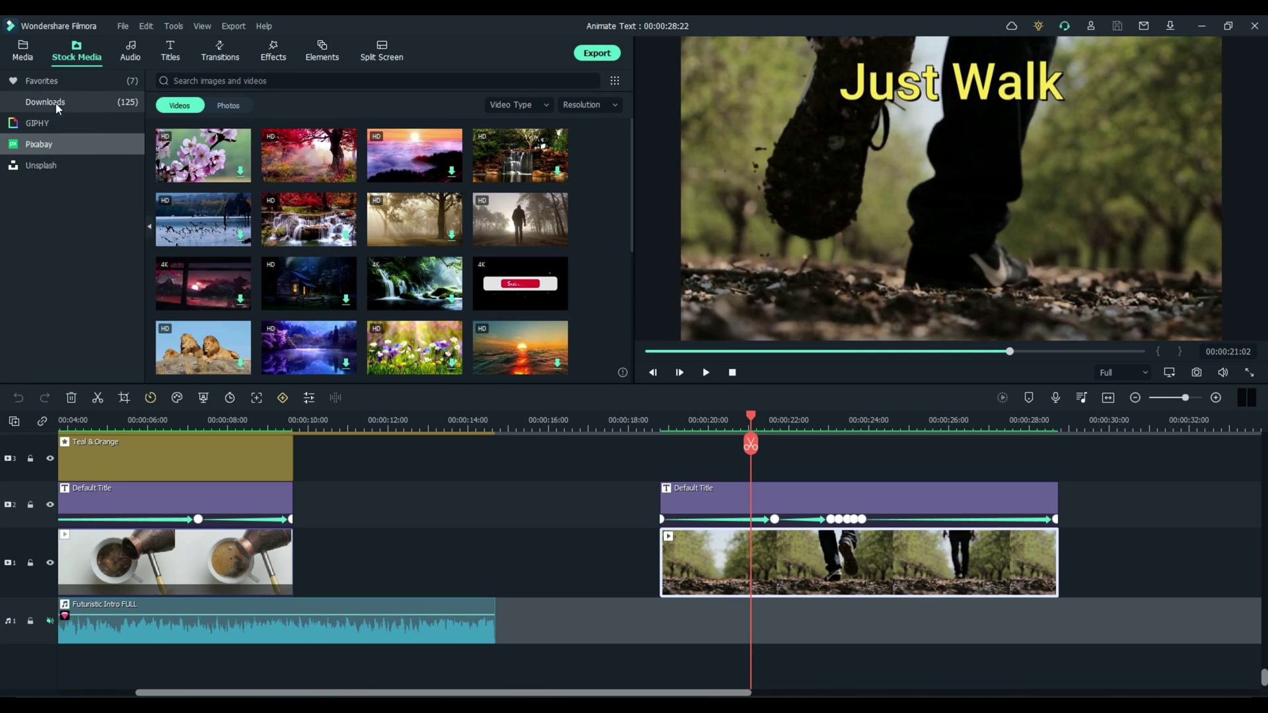
pyautogui.click(57, 106)
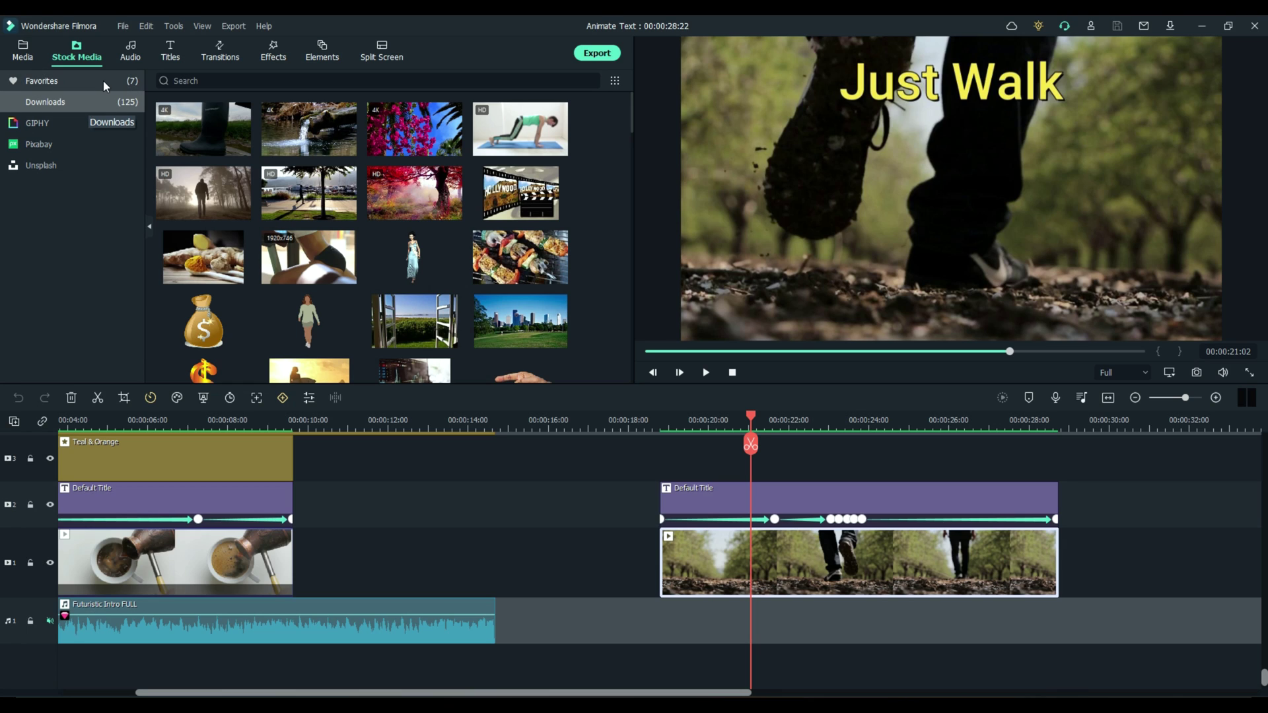
pyautogui.scroll(-3, 222, 271)
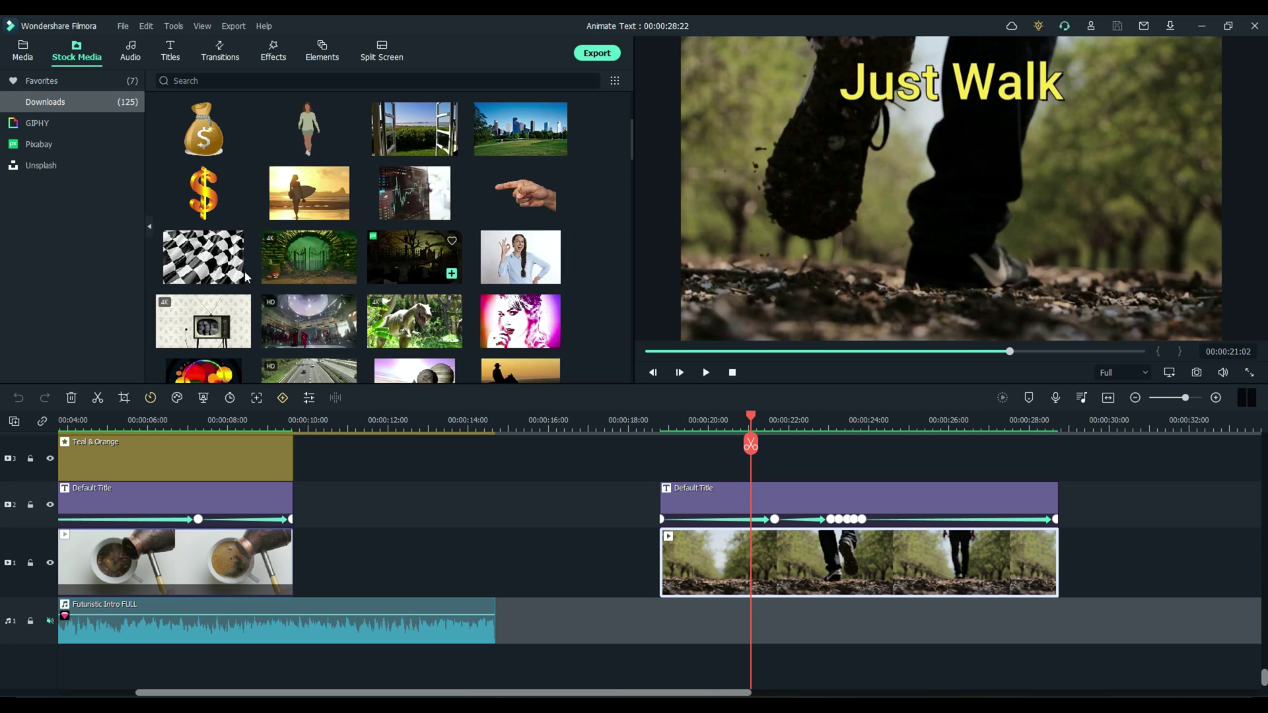
pyautogui.scroll(-5, 222, 271)
# - Select the Just Walk title at 00:00:19:01 and open its text settings (yellow Roboto Medium, size 80)
pyautogui.click(22, 51)
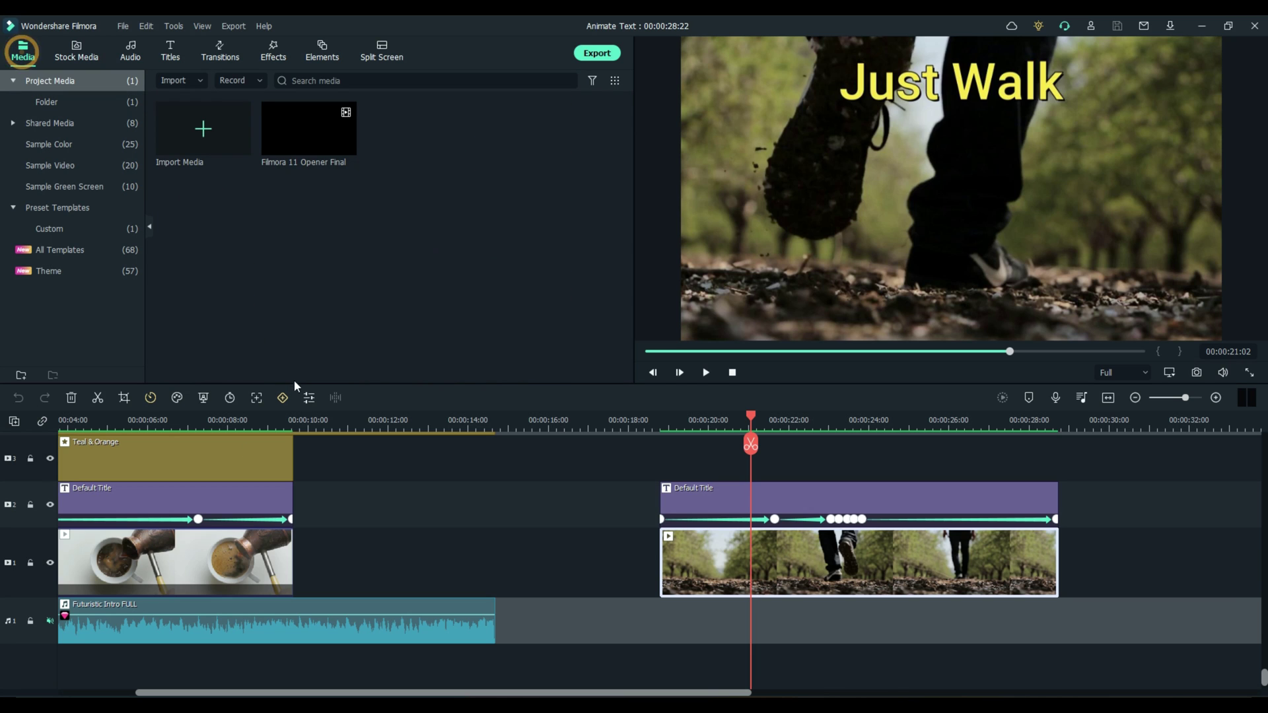
pyautogui.click(764, 500)
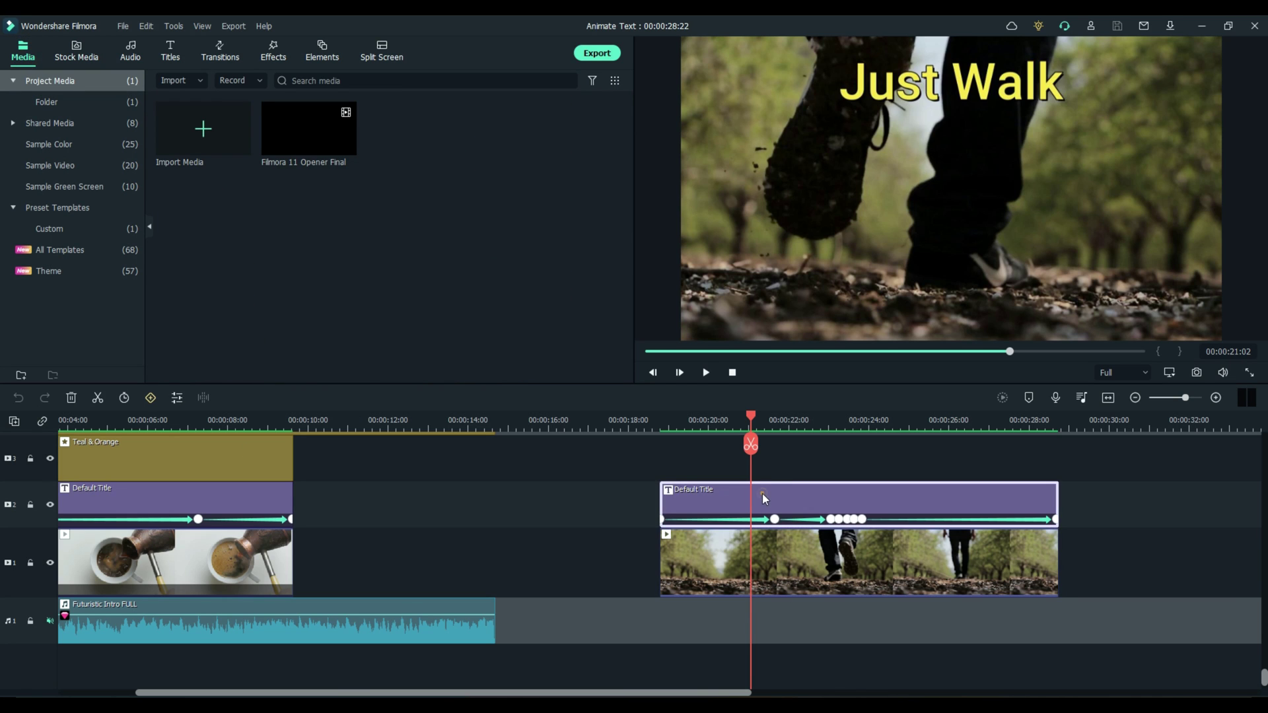
pyautogui.moveTo(751, 419); pyautogui.dragTo(671, 414)
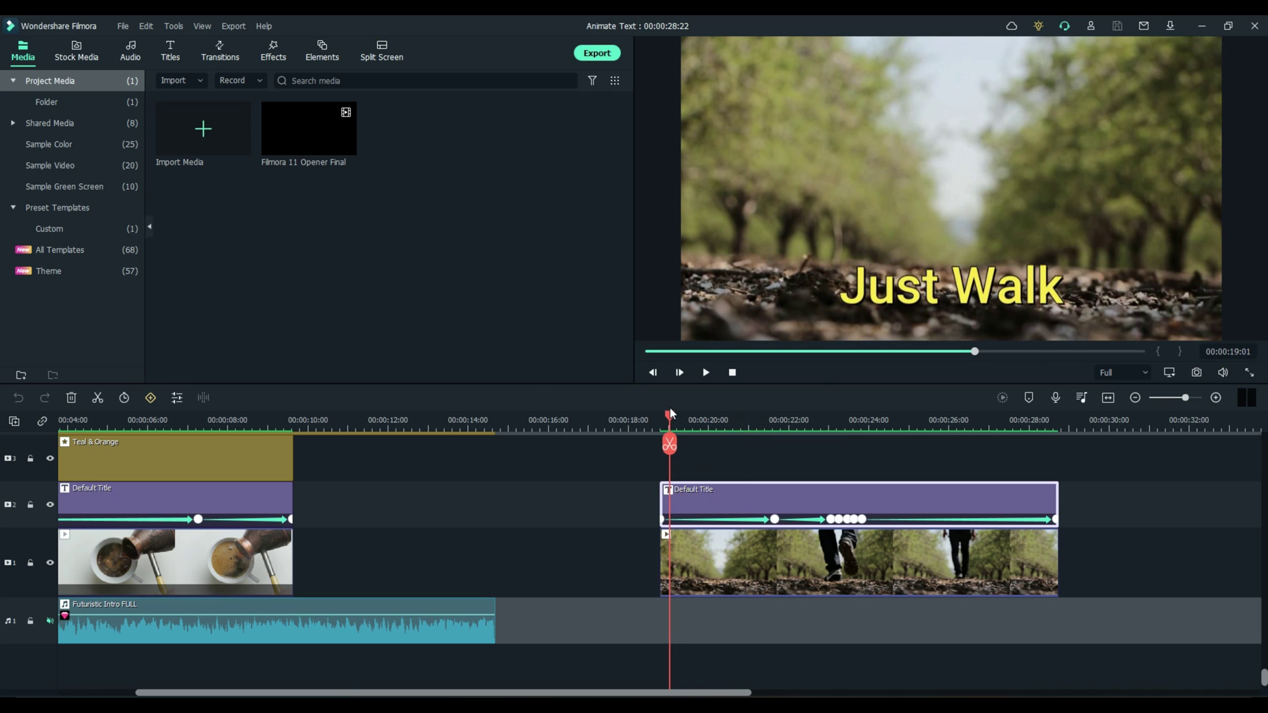
pyautogui.click(173, 49)
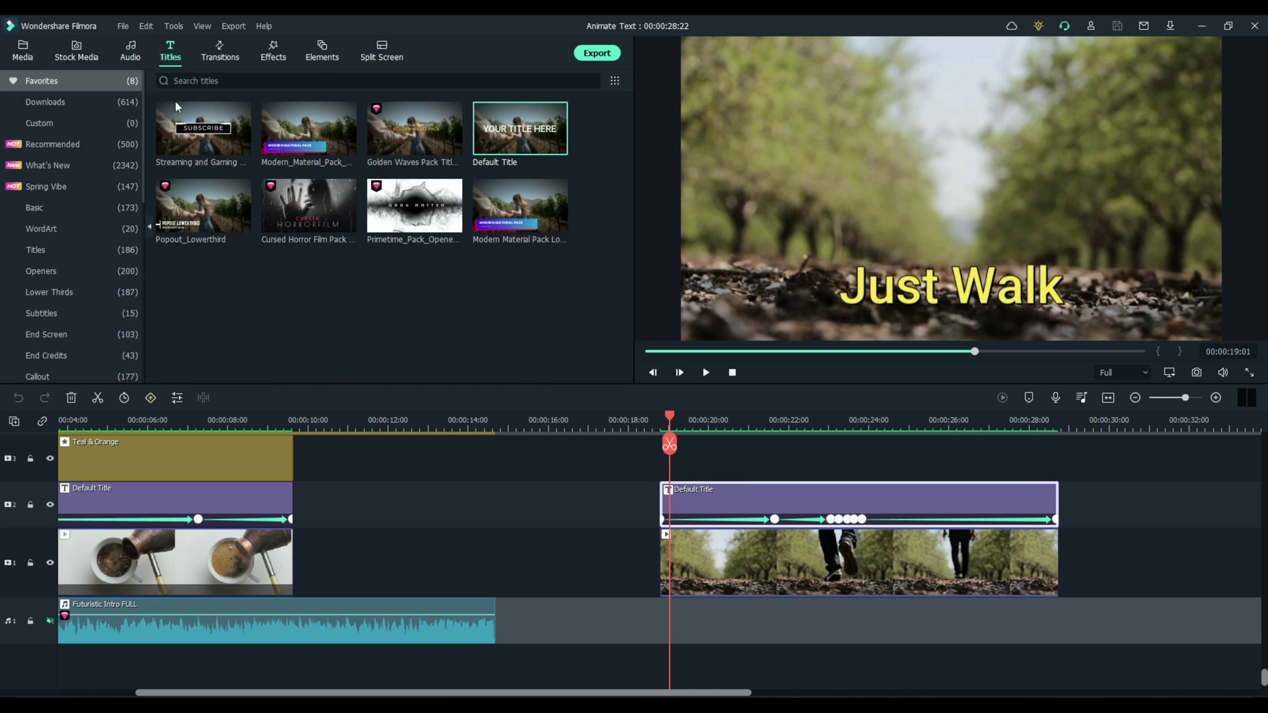
pyautogui.moveTo(533, 134)
pyautogui.doubleClick(719, 494)
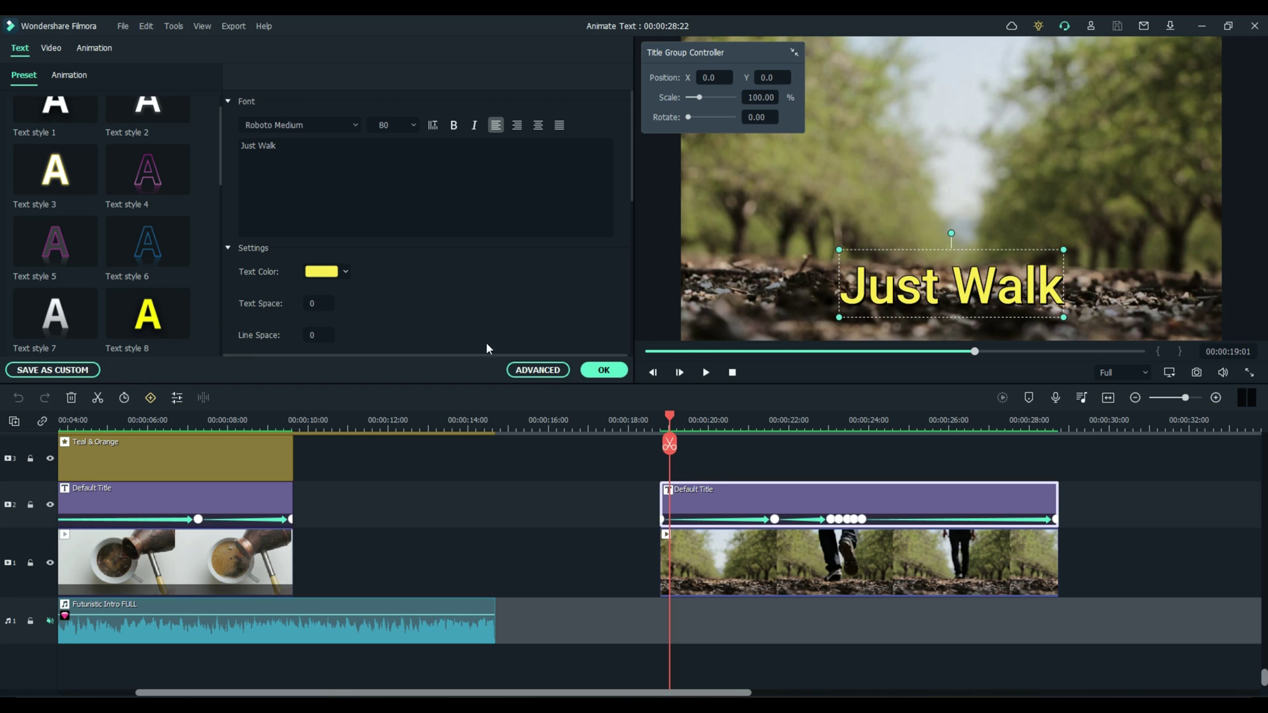
# - Close the title editor and snap the playhead to the Just Walk title's first keyframe at 00:00:18:24
pyautogui.click(603, 371)
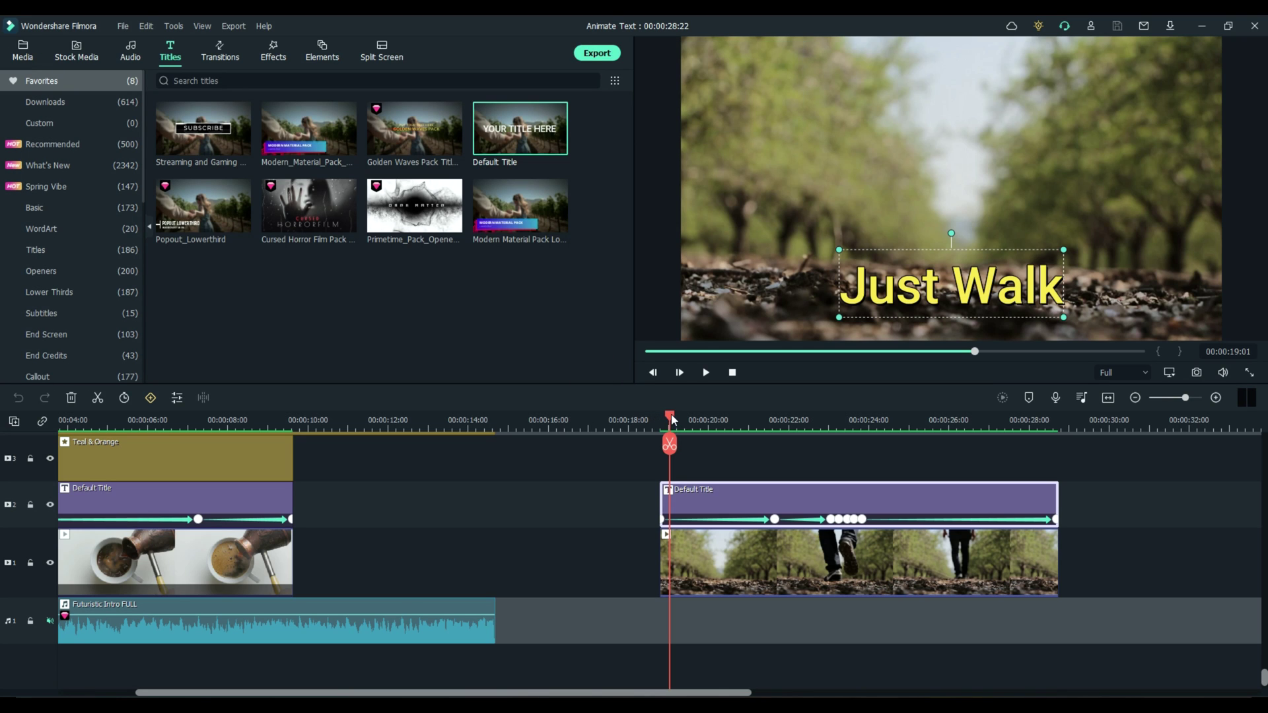
pyautogui.moveTo(667, 418); pyautogui.dragTo(627, 414)
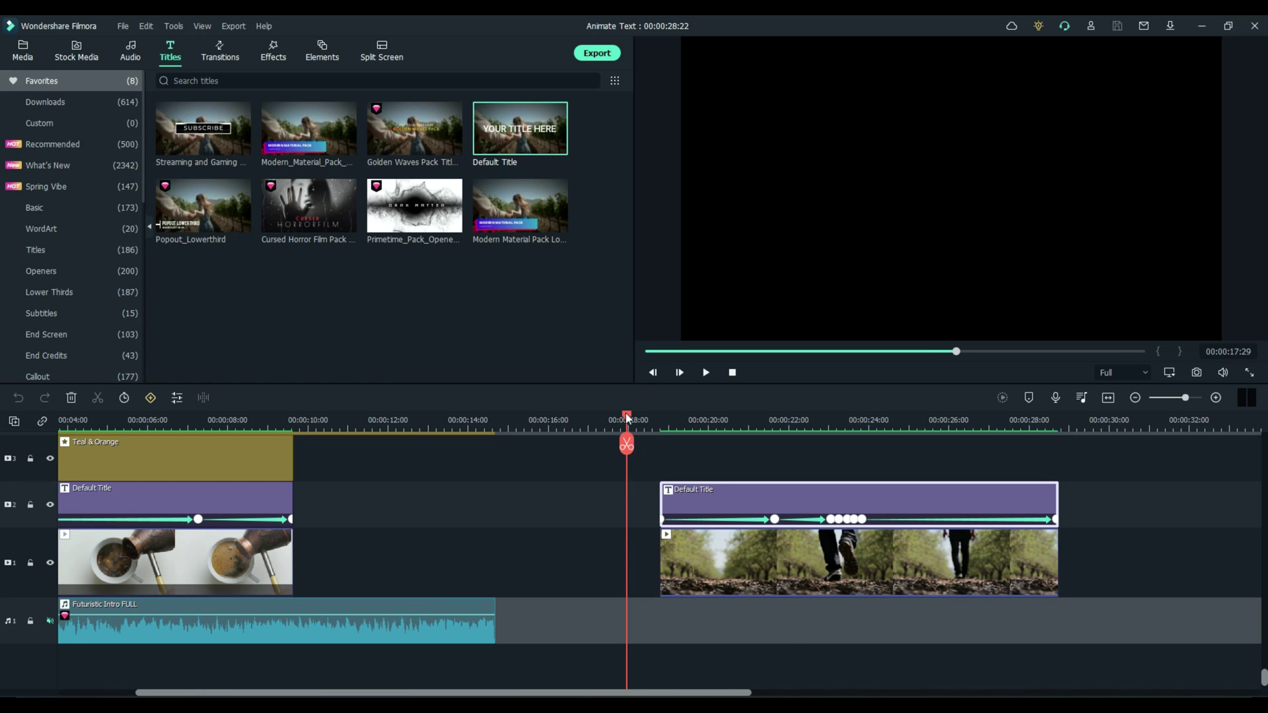
pyautogui.moveTo(625, 416); pyautogui.dragTo(589, 415)
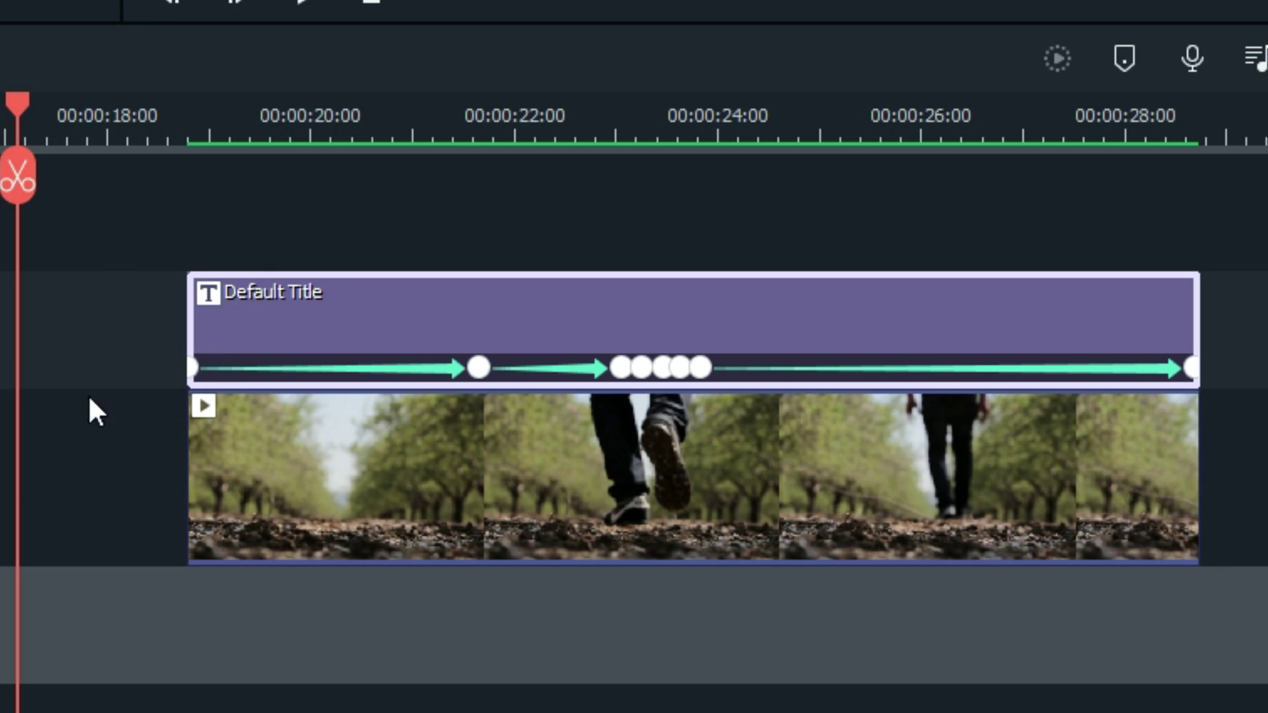
pyautogui.click(193, 368)
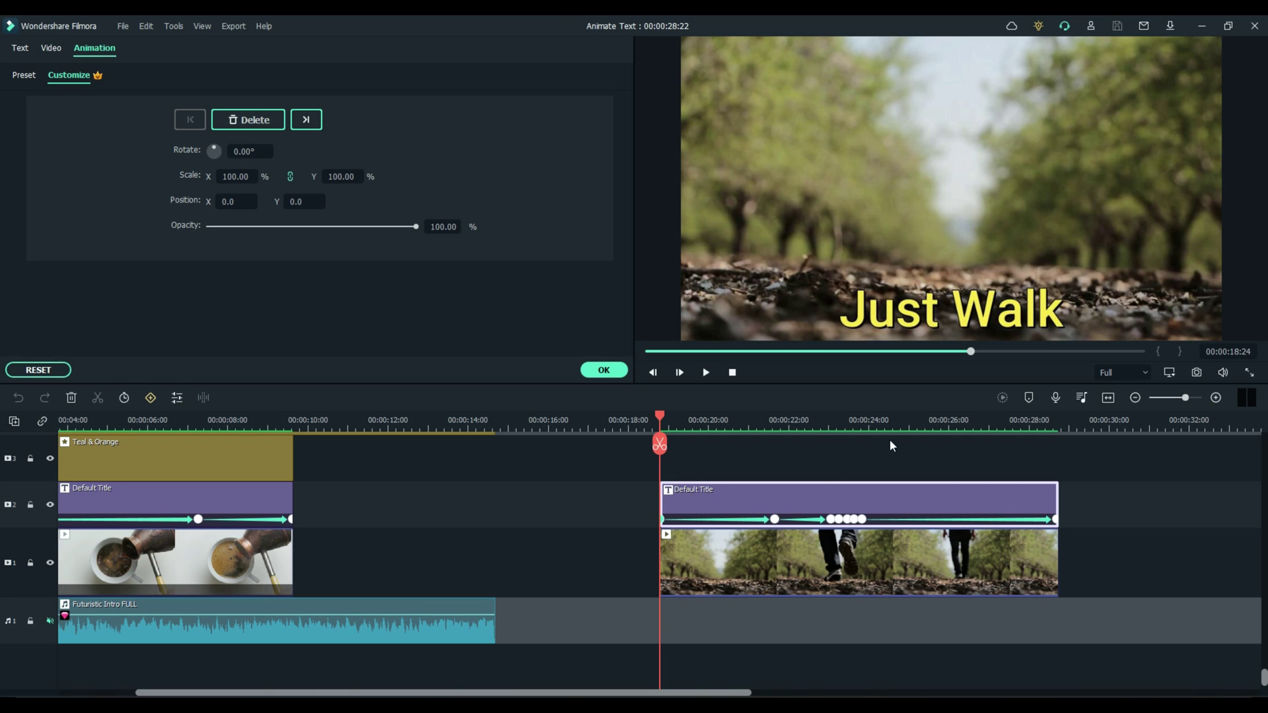
# - Scrub forward to preview the slide, then return to the Just Walk title's first keyframe at 00:00:18:24
pyautogui.moveTo(659, 414)
pyautogui.mouseDown()
pyautogui.moveTo(705, 415)
pyautogui.moveTo(665, 416)
pyautogui.mouseUp()
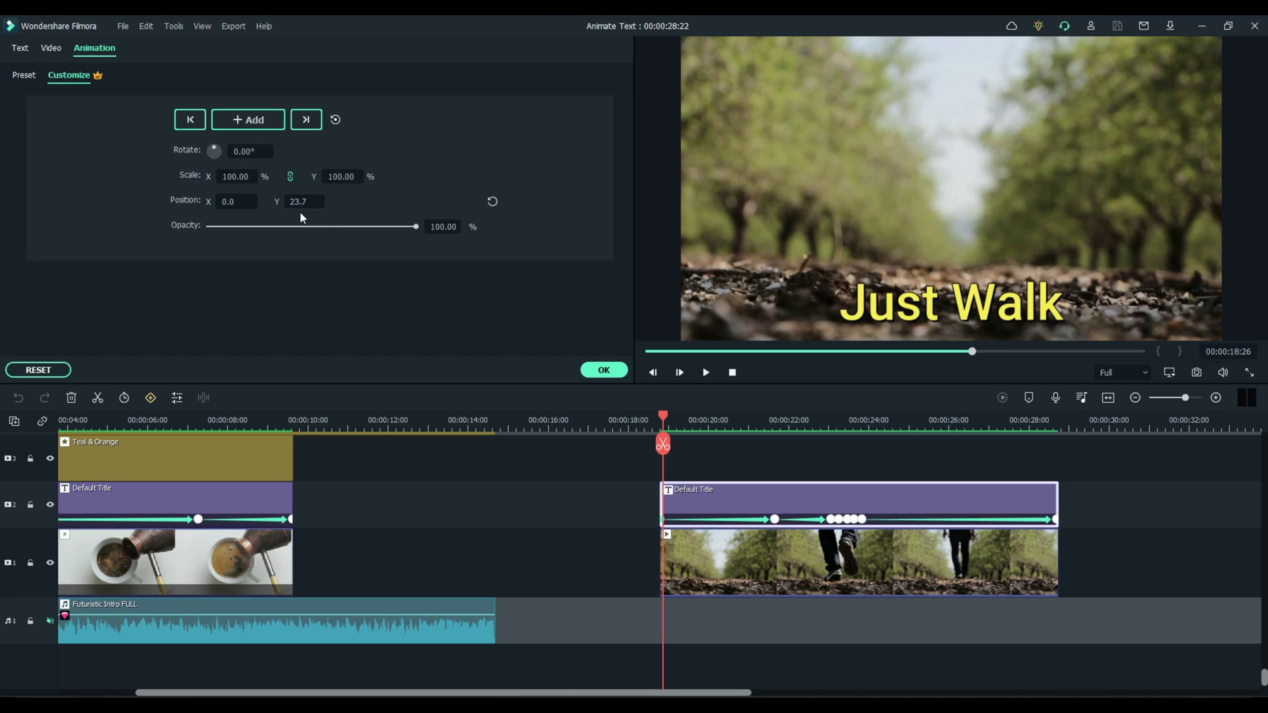
pyautogui.click(660, 519)
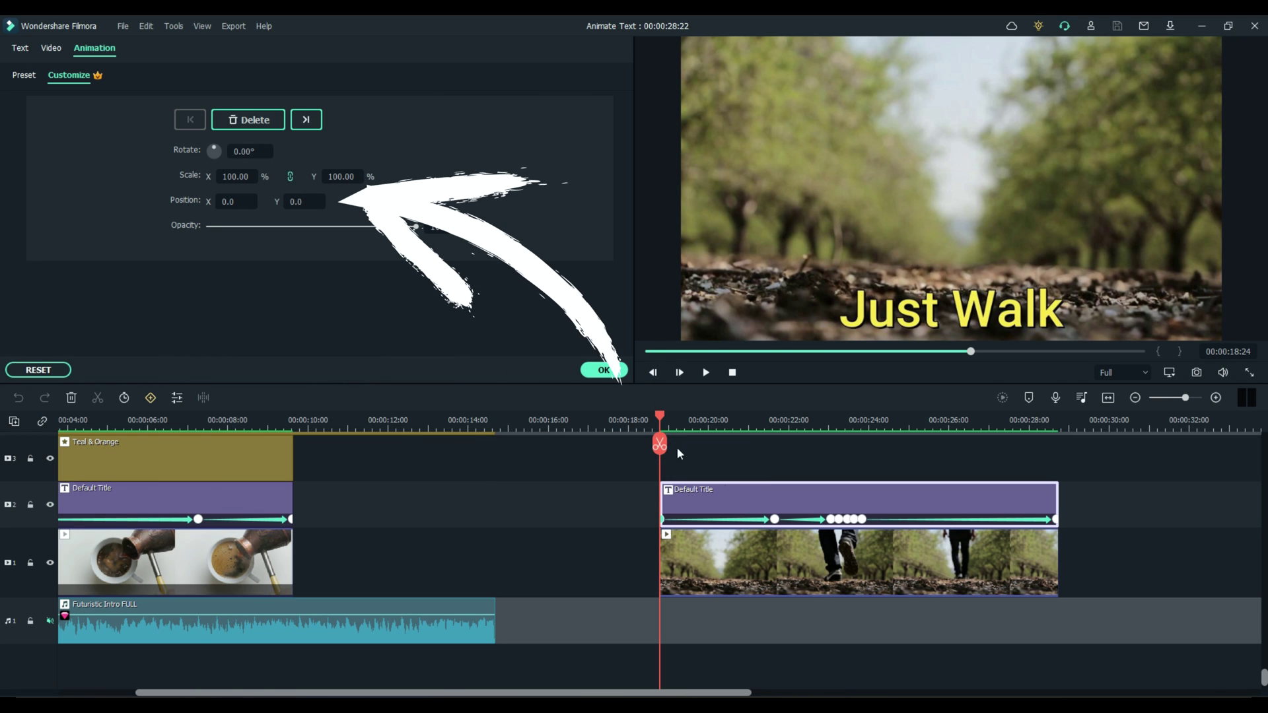
# - At the 00:00:21:20 keyframe, drag Just Walk up to Position Y 1000, then move the playhead to about 23:00
pyautogui.moveTo(667, 414); pyautogui.dragTo(776, 416)
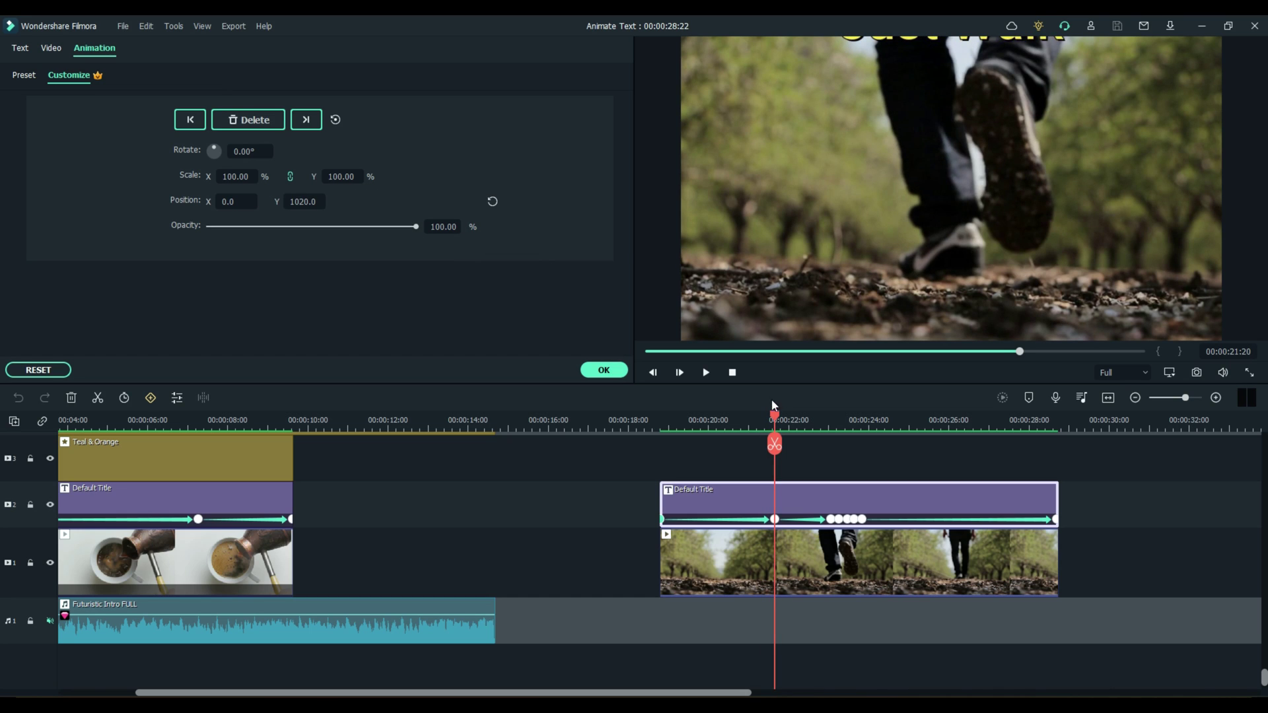
pyautogui.click(775, 519)
pyautogui.moveTo(301, 201); pyautogui.dragTo(278, 202)
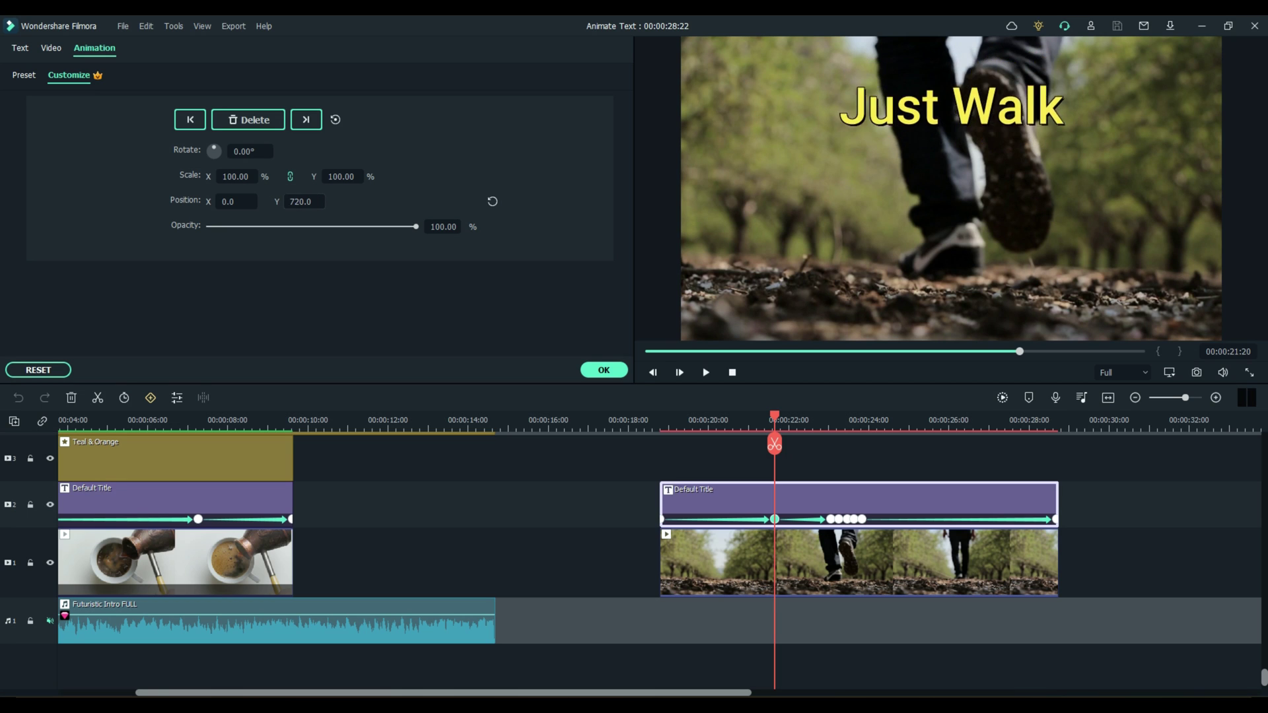
pyautogui.moveTo(277, 202)
pyautogui.mouseDown()
pyautogui.moveTo(315, 202)
pyautogui.moveTo(278, 202)
pyautogui.moveTo(312, 201)
pyautogui.moveTo(299, 201)
pyautogui.mouseUp()
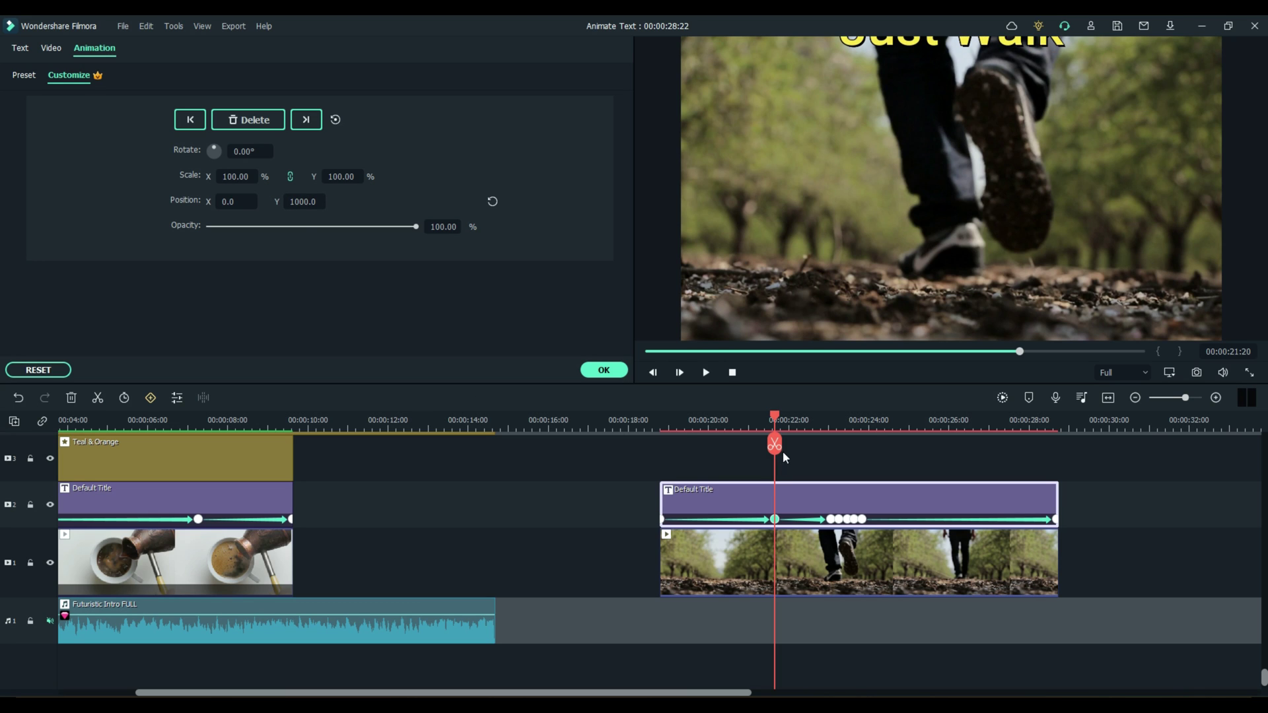
pyautogui.moveTo(774, 418); pyautogui.dragTo(833, 418)
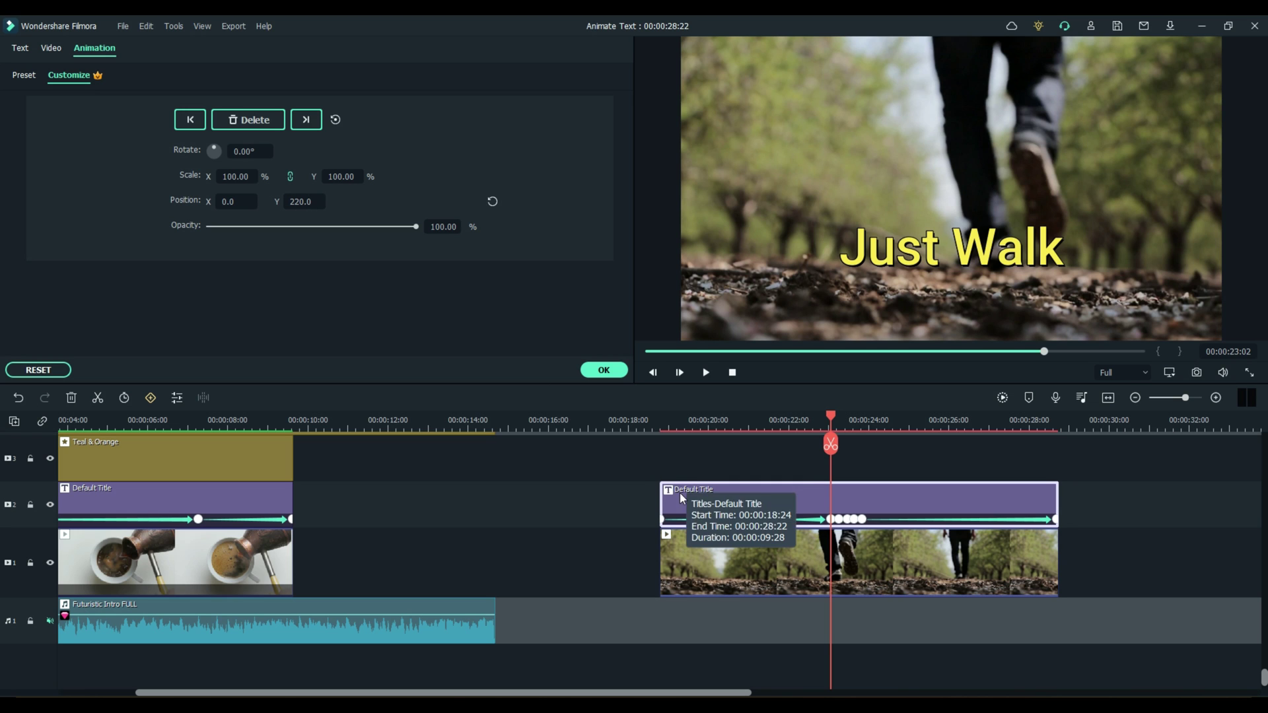
pyautogui.scroll(5, 606, 428)
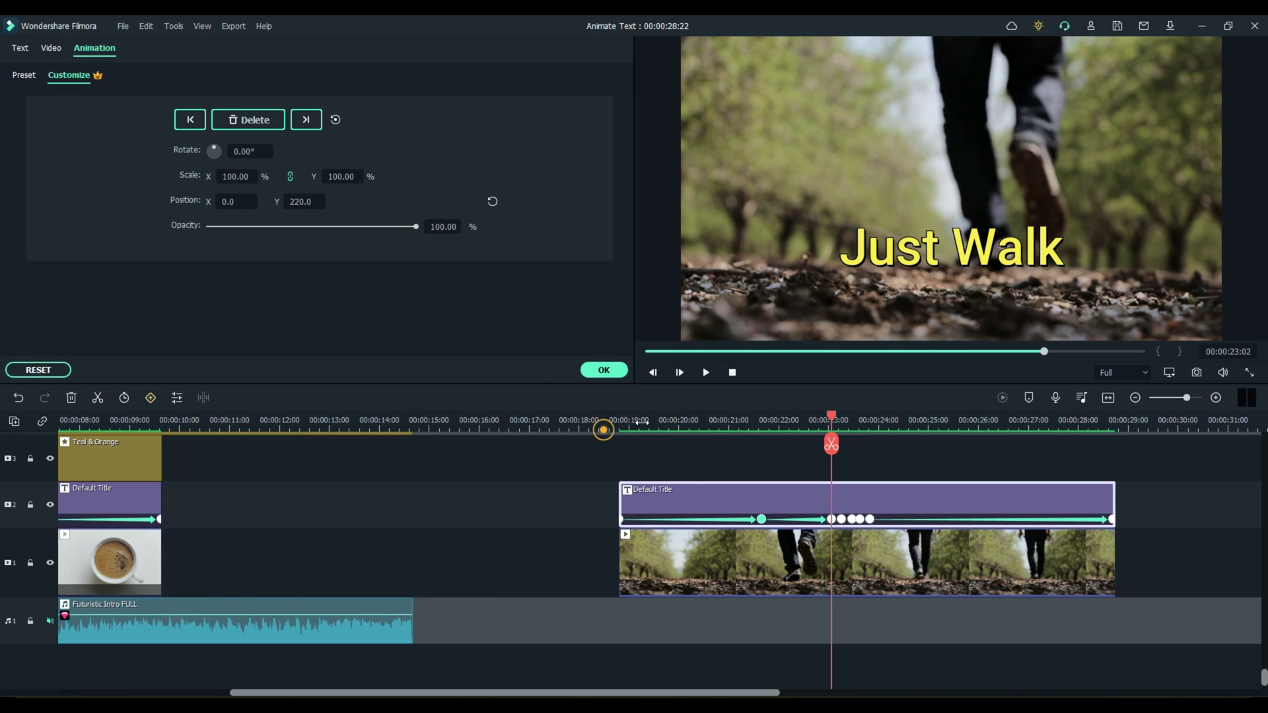
pyautogui.scroll(2, 776, 422)
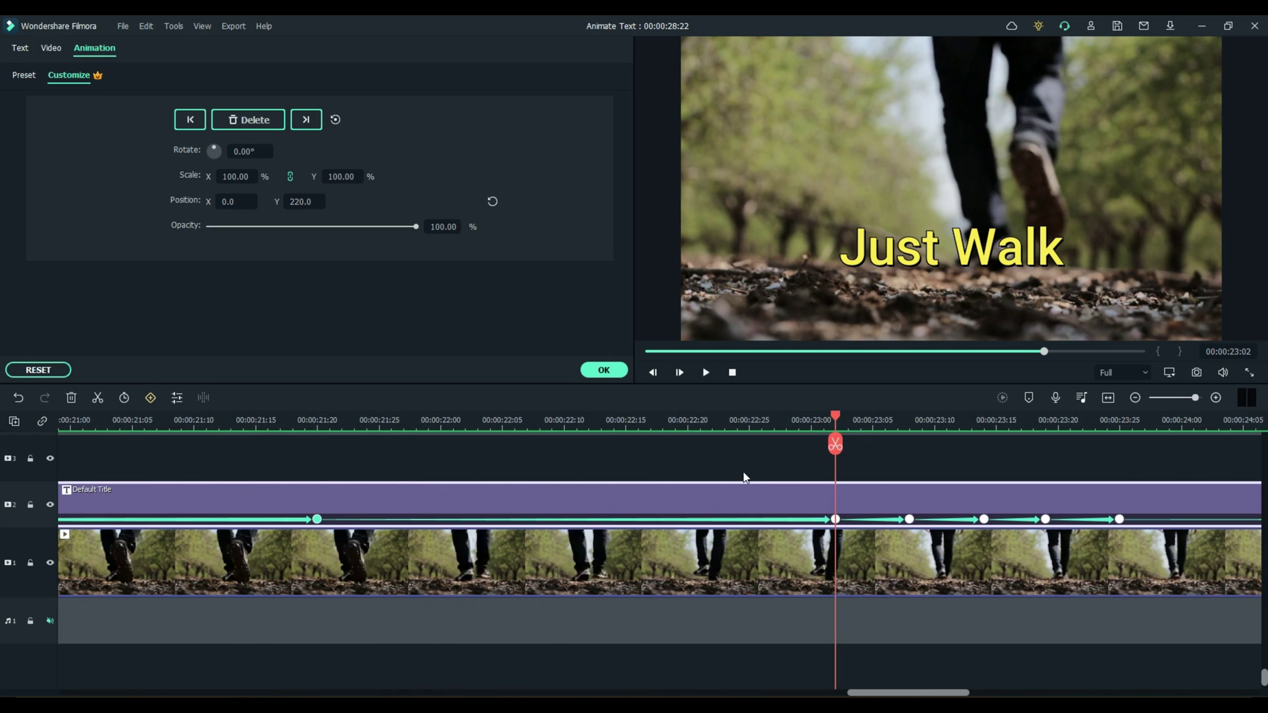
pyautogui.hscroll(3, 909, 692)
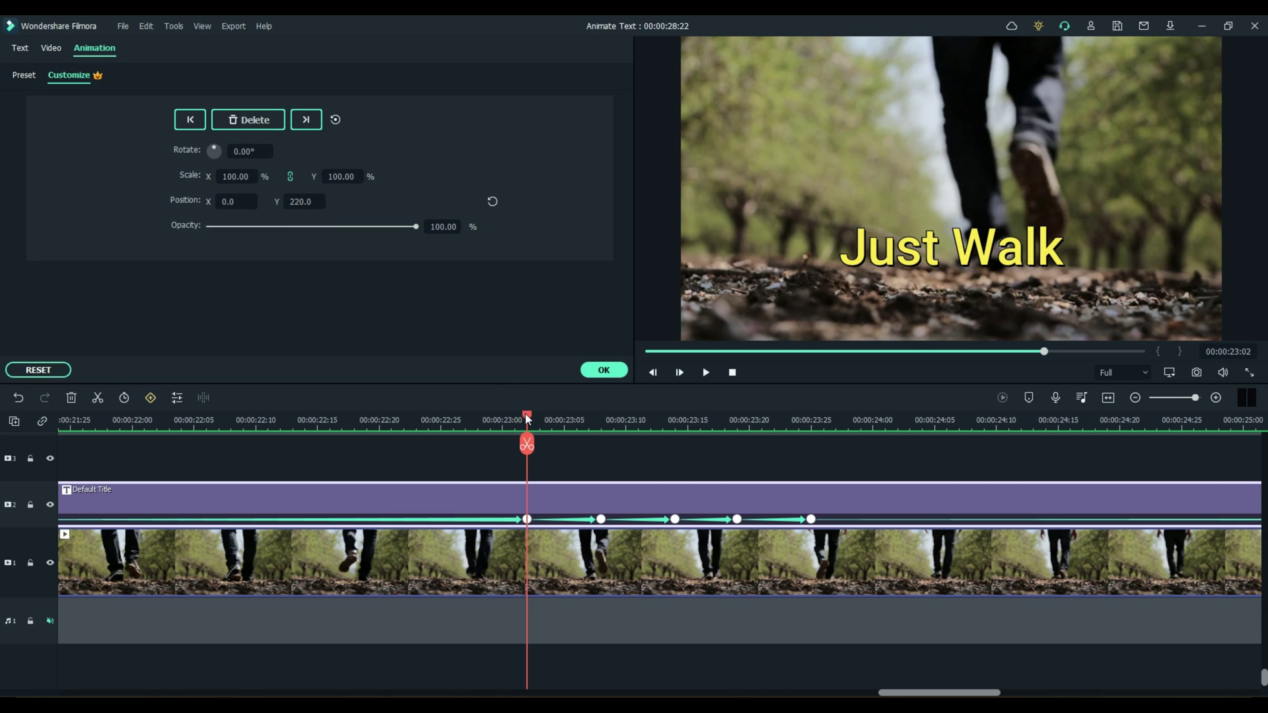
pyautogui.moveTo(526, 417); pyautogui.dragTo(601, 418)
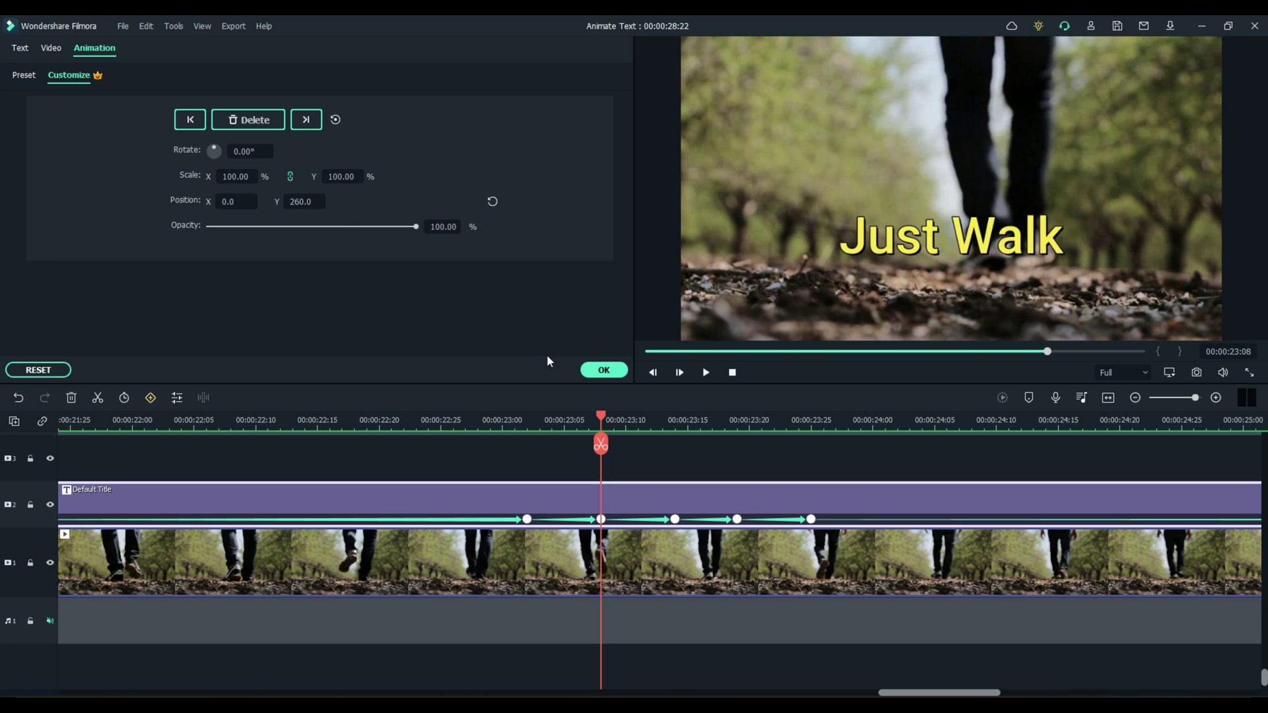
pyautogui.moveTo(601, 416); pyautogui.dragTo(516, 425)
pyautogui.click(707, 374)
pyautogui.click(707, 373)
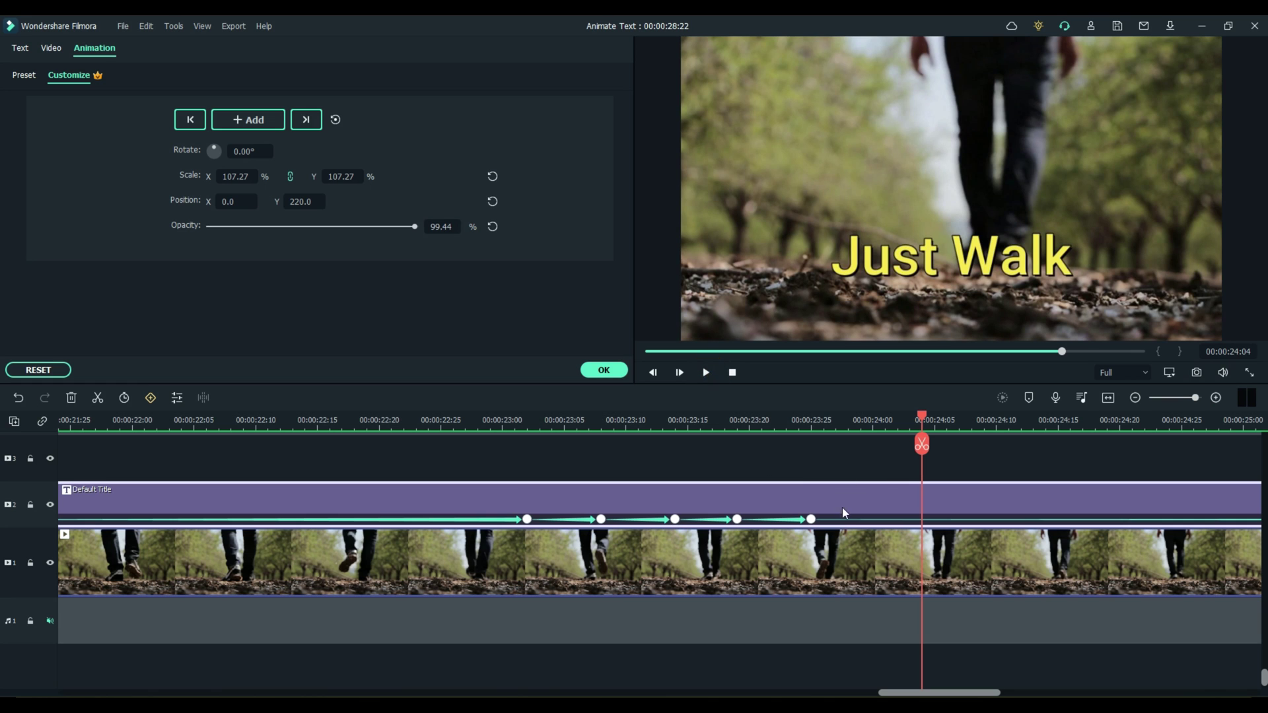
pyautogui.moveTo(923, 692); pyautogui.dragTo(1011, 687)
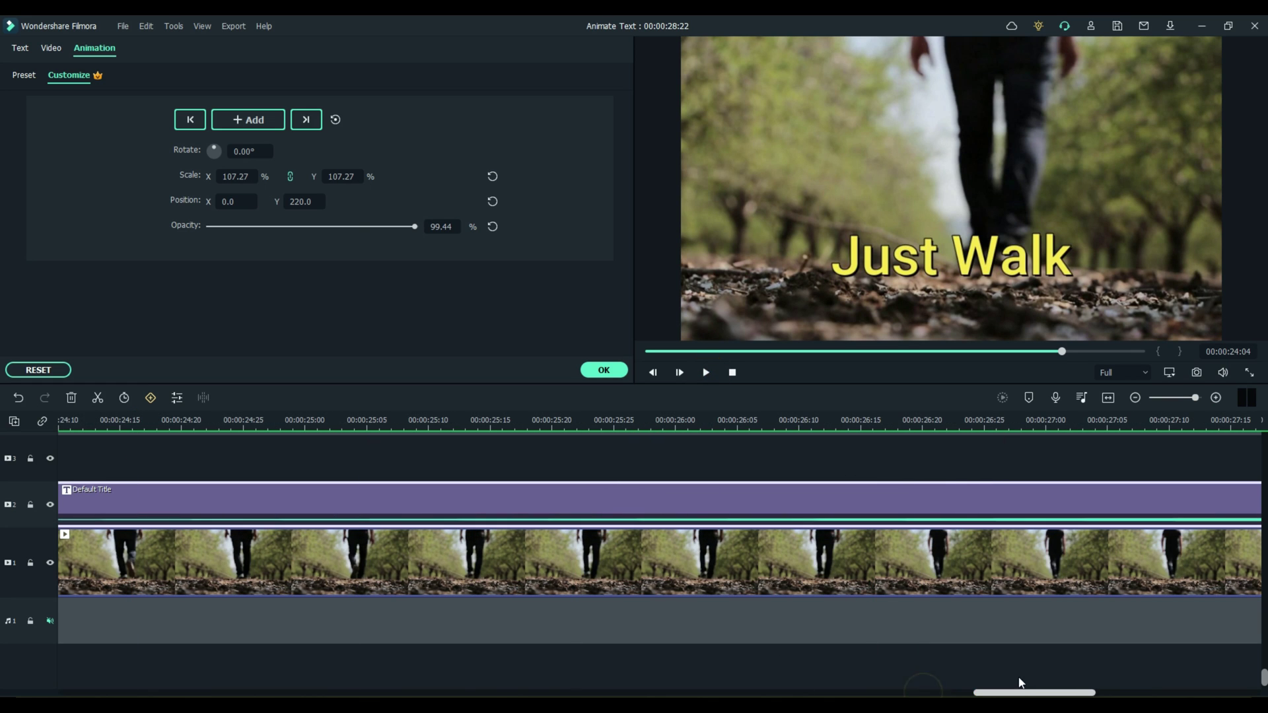
pyautogui.moveTo(872, 423); pyautogui.dragTo(743, 425)
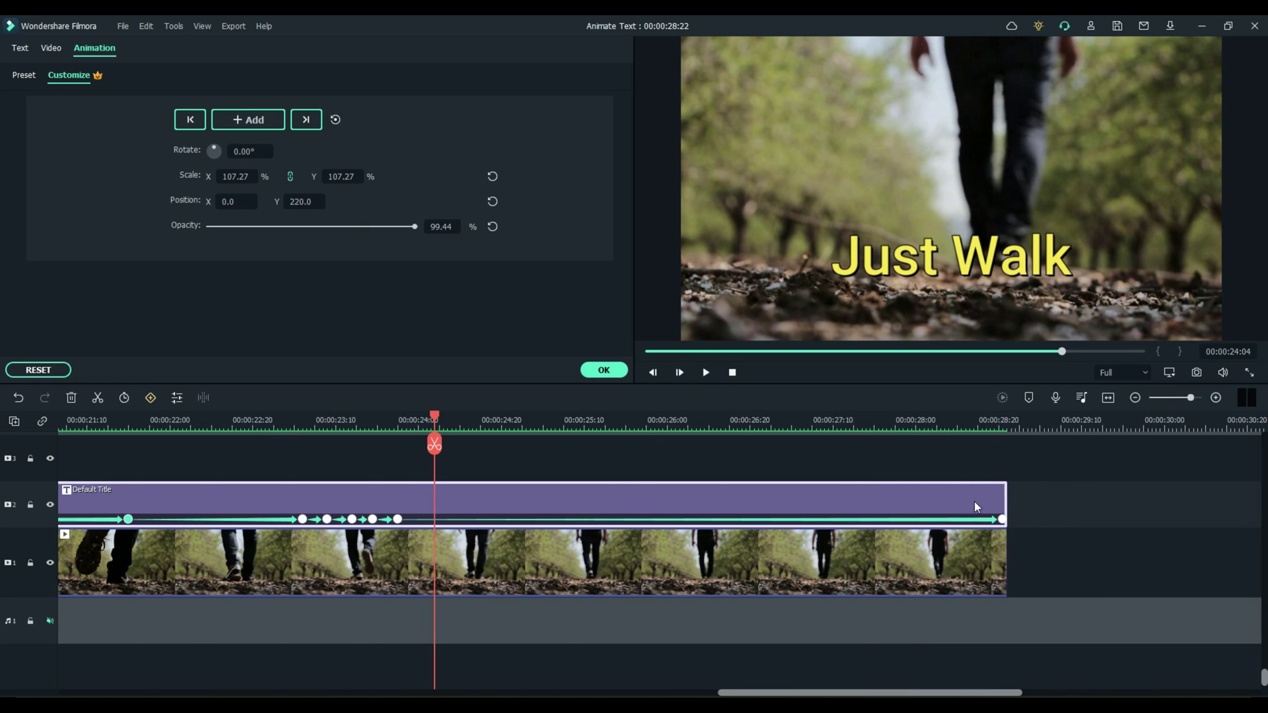
pyautogui.click(1001, 520)
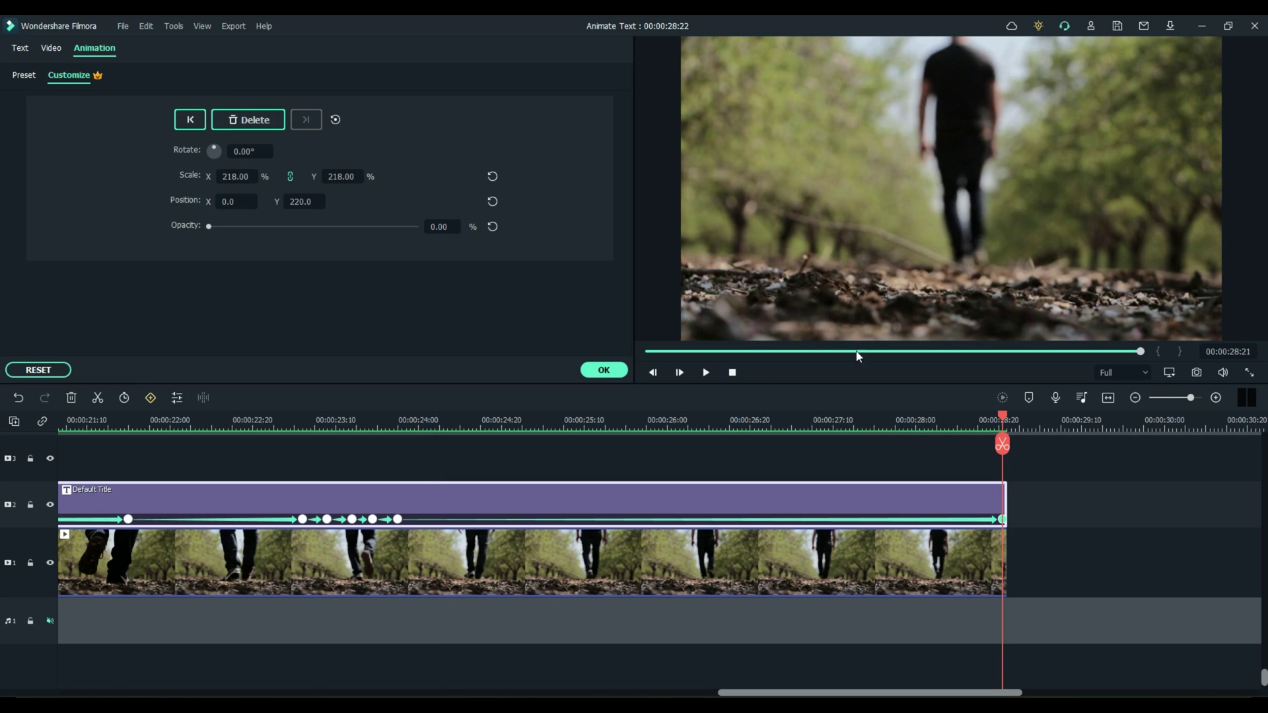
pyautogui.moveTo(1004, 414); pyautogui.dragTo(940, 416)
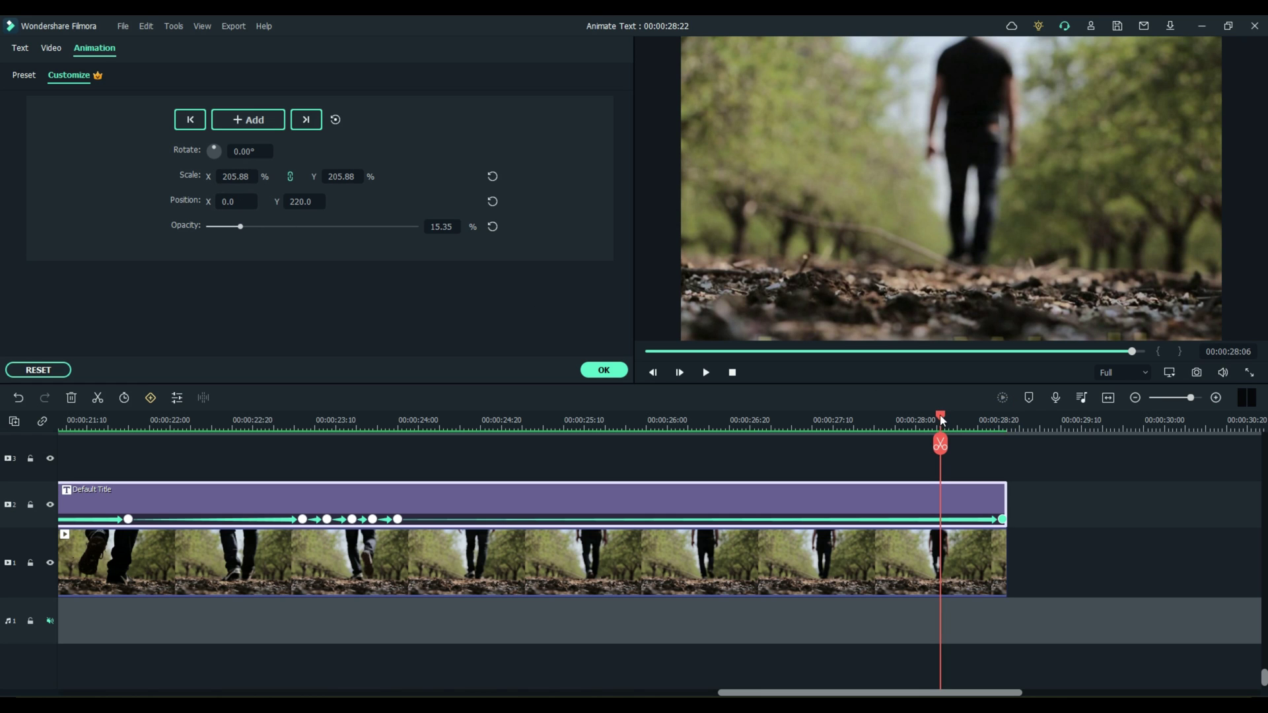
pyautogui.moveTo(941, 423); pyautogui.dragTo(684, 424)
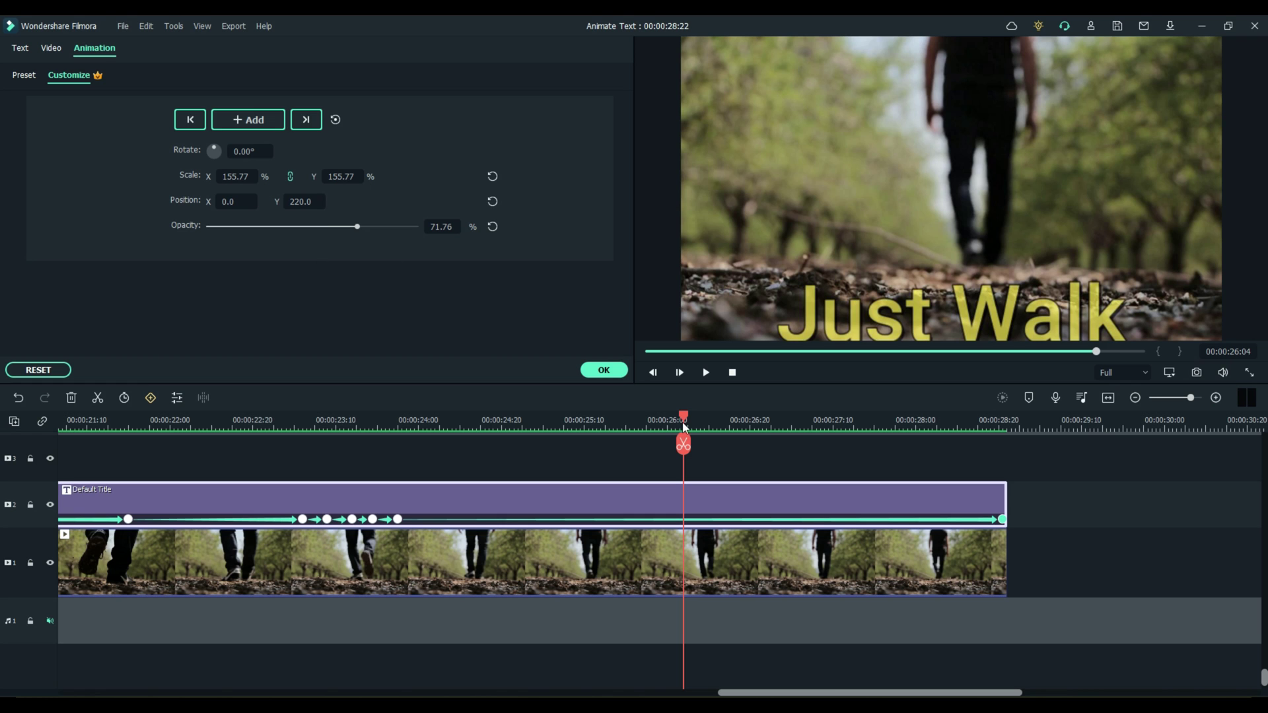
pyautogui.moveTo(684, 417); pyautogui.dragTo(284, 448)
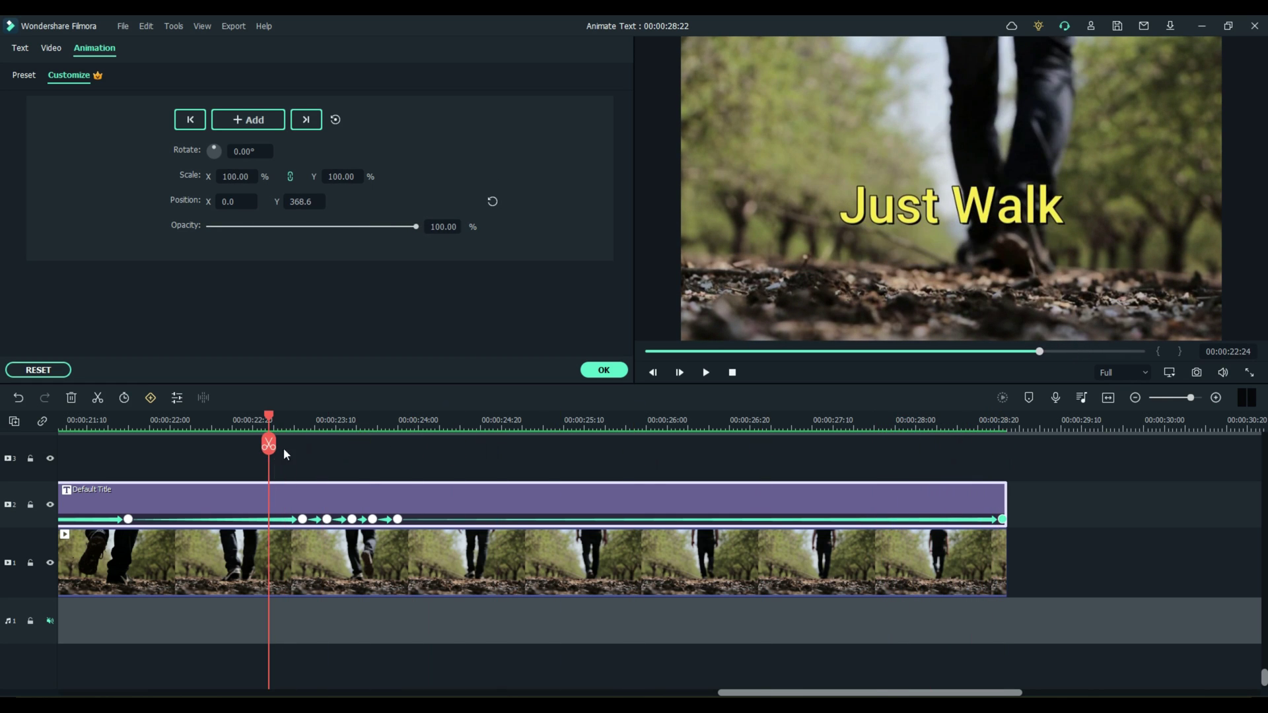
# - Confirm the Just Walk animation settings with OK and scroll the timeline to review the clip
pyautogui.click(605, 371)
pyautogui.moveTo(824, 692); pyautogui.dragTo(675, 694)
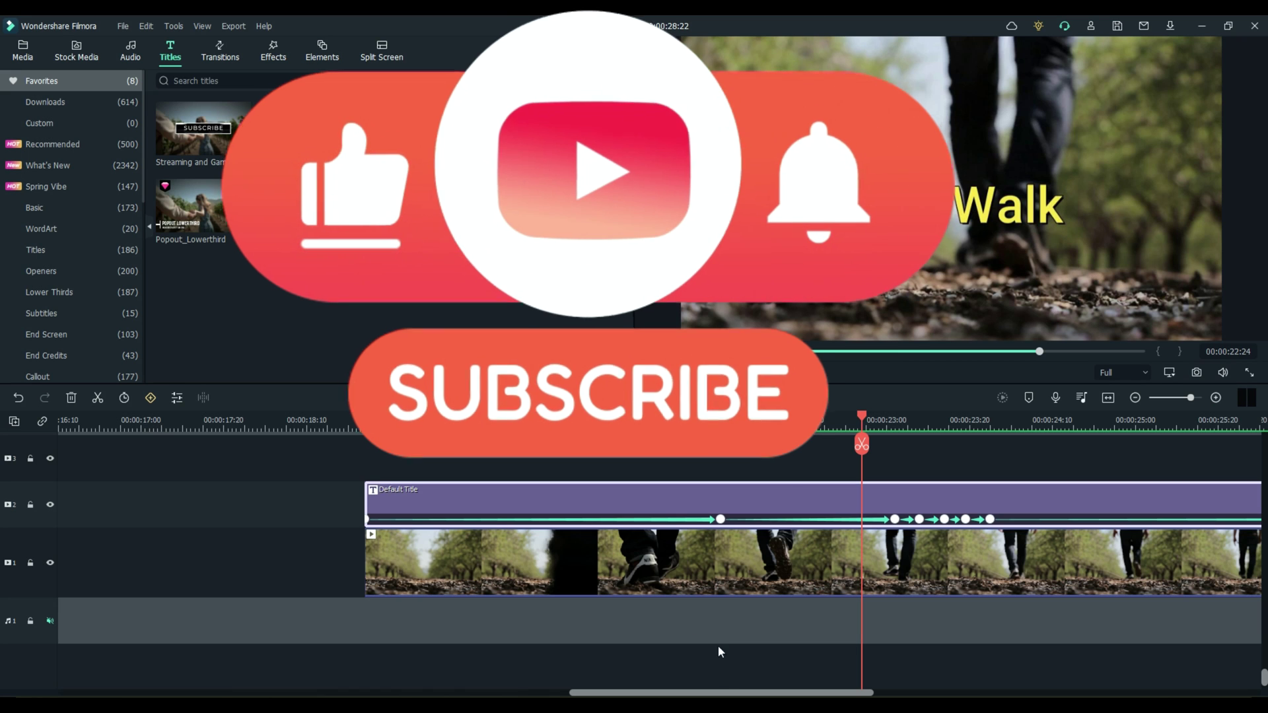
pyautogui.moveTo(743, 692); pyautogui.dragTo(862, 693)
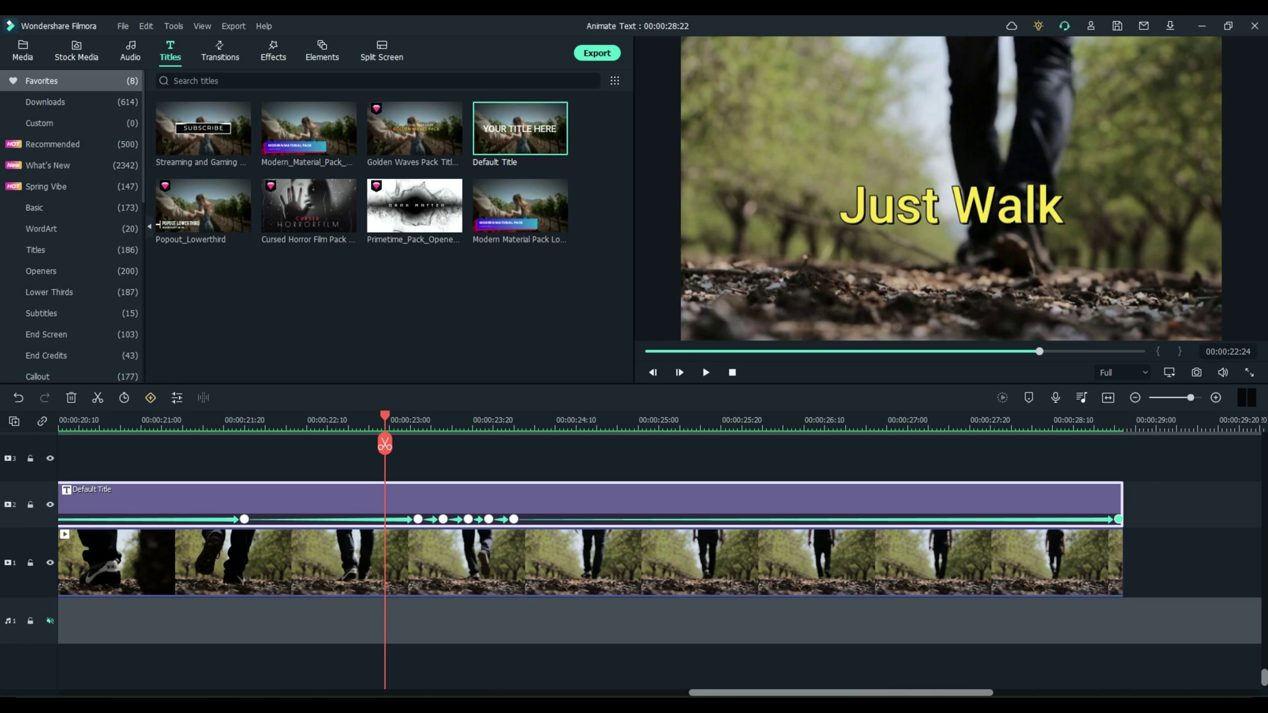